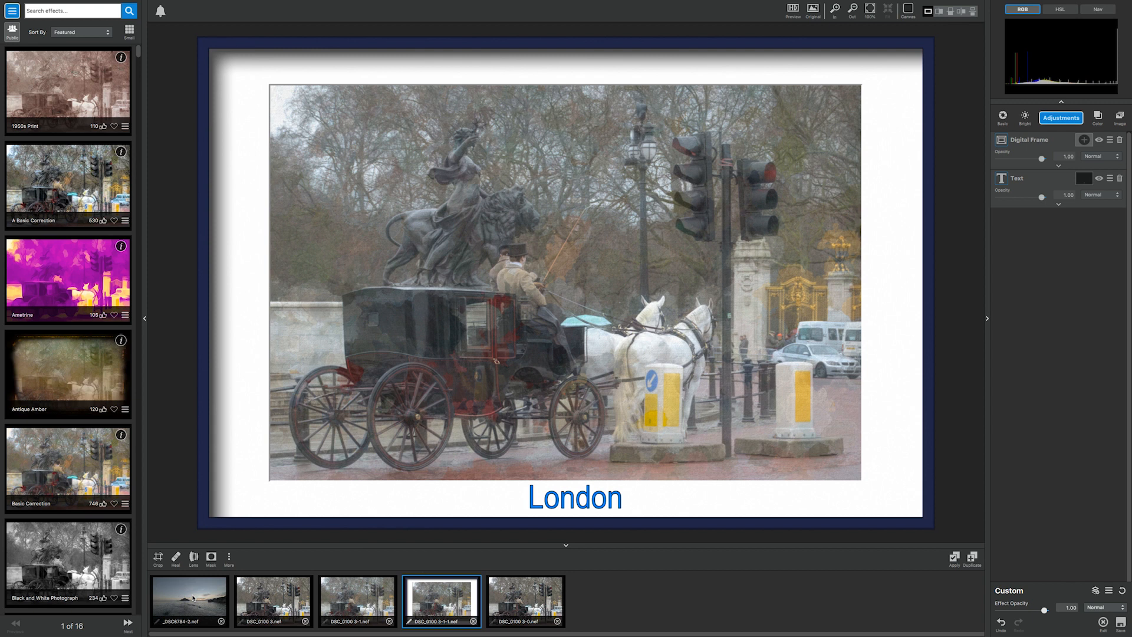
# Straighten the seascape photo _DSC6784-2.nef by 0.57 degrees and crop it to a 16:9 aspect ratio.
pyautogui.click(189, 597)
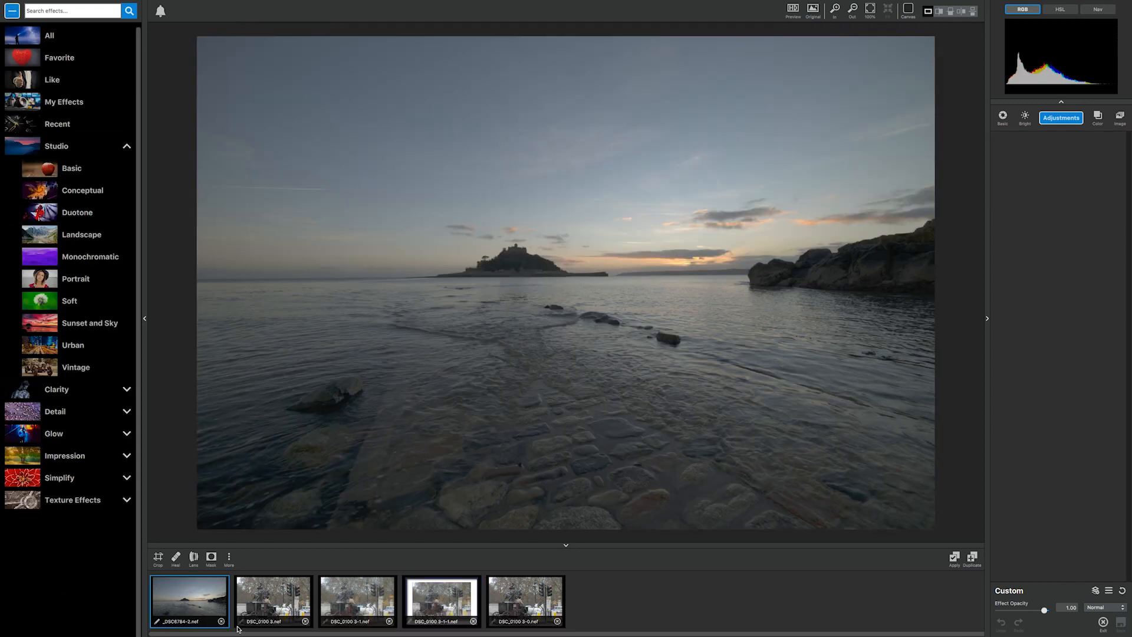
pyautogui.click(154, 560)
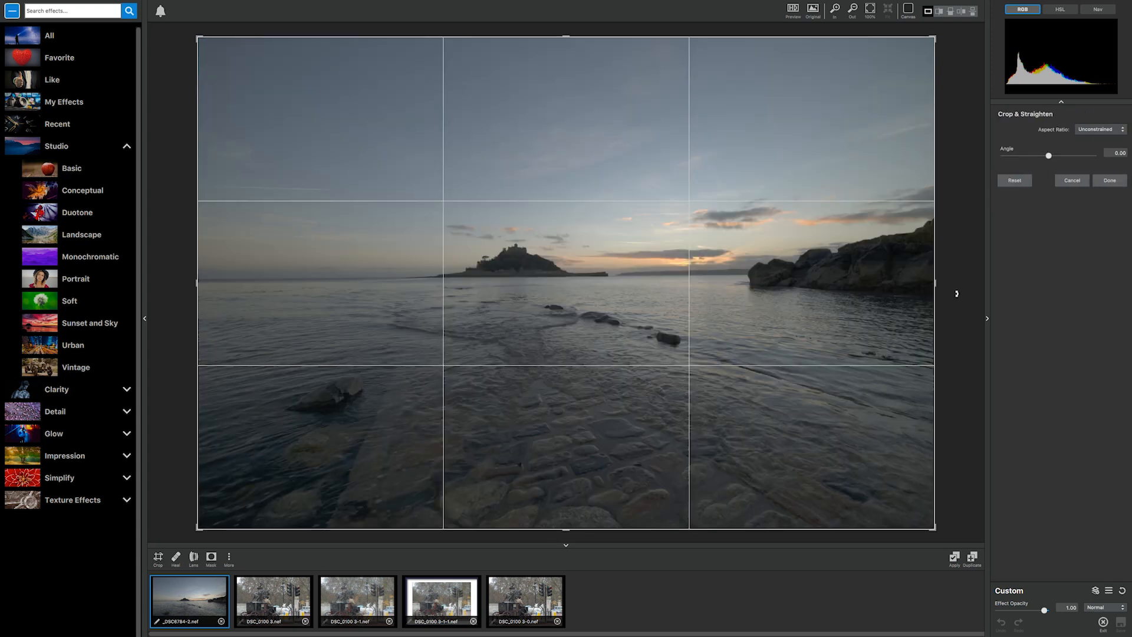
pyautogui.moveTo(953, 281); pyautogui.dragTo(950, 283)
pyautogui.click(1101, 129)
pyautogui.click(1100, 188)
pyautogui.moveTo(708, 298); pyautogui.dragTo(712, 263)
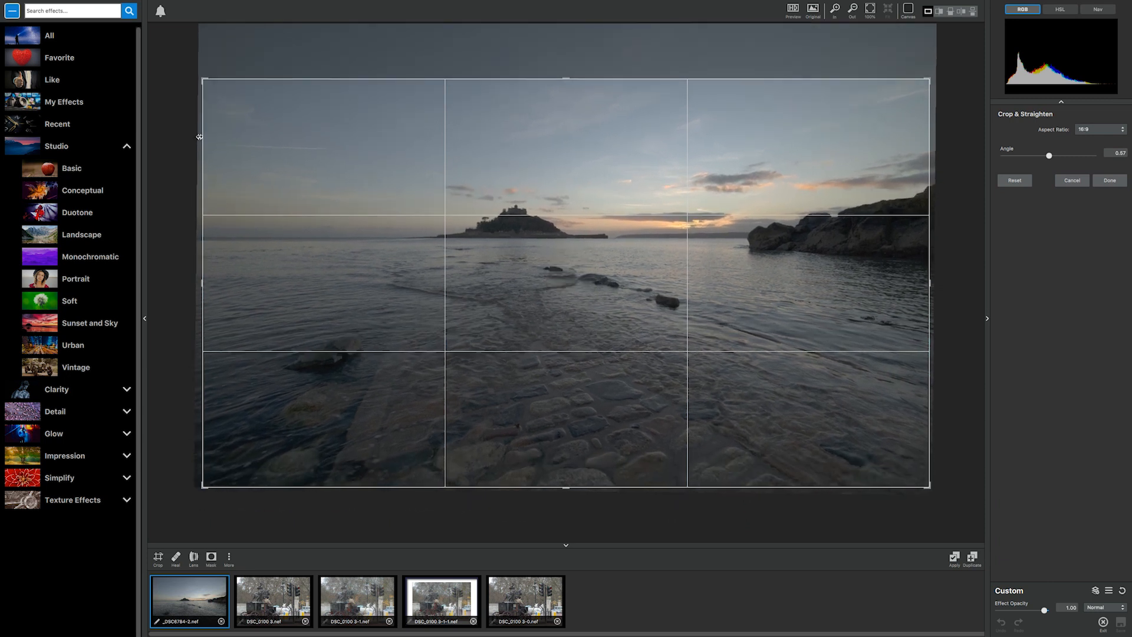
pyautogui.moveTo(202, 80); pyautogui.dragTo(223, 92)
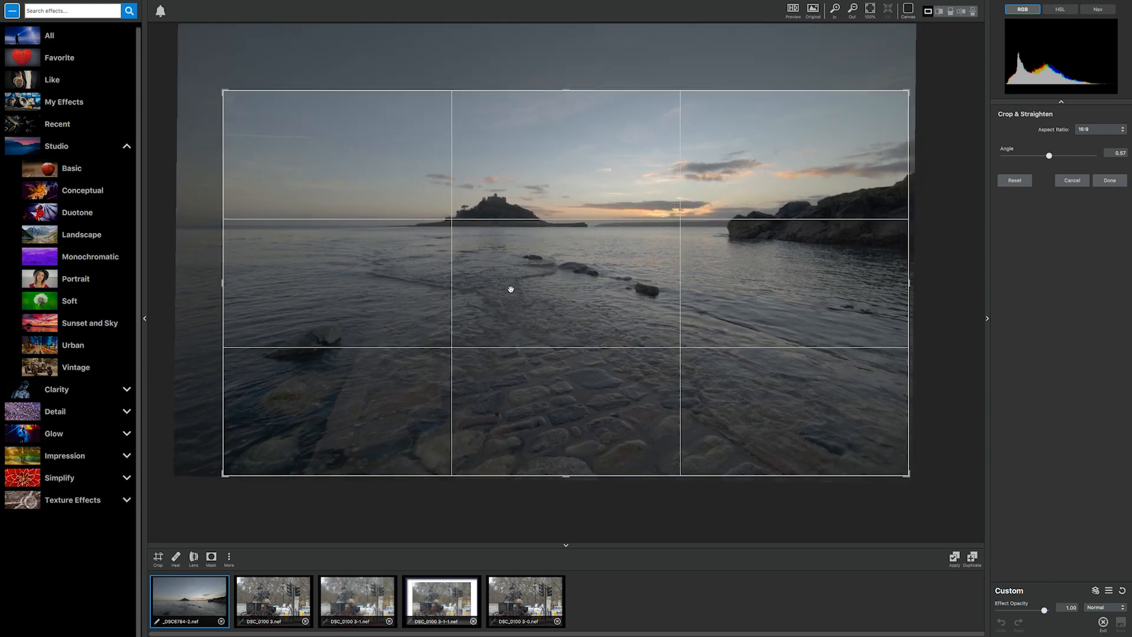
pyautogui.moveTo(540, 304); pyautogui.dragTo(540, 309)
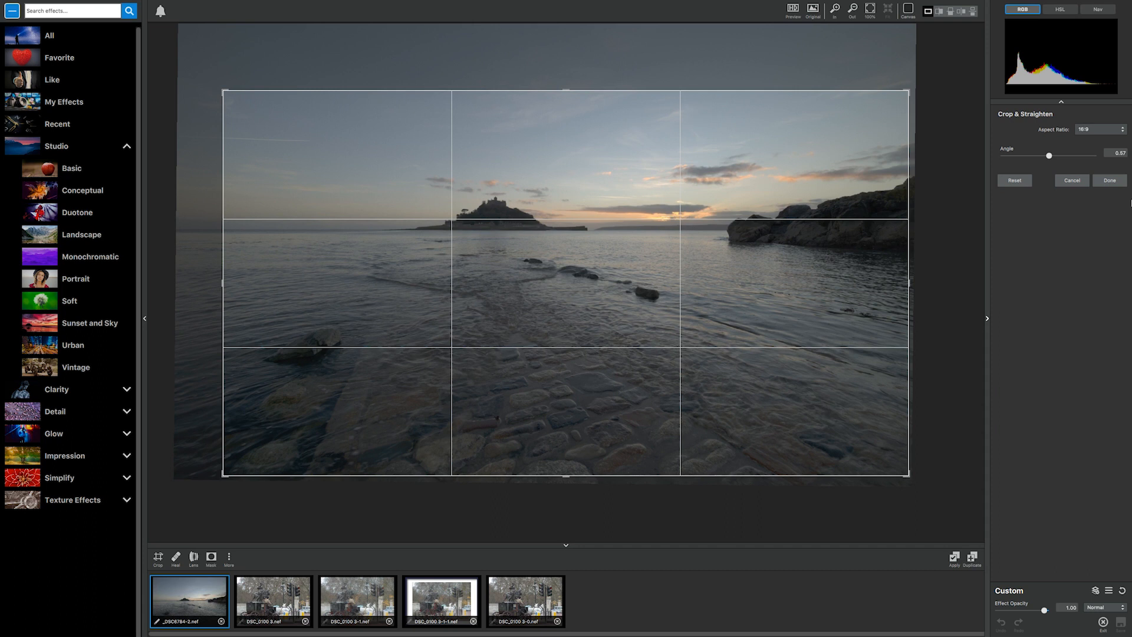
pyautogui.click(1112, 182)
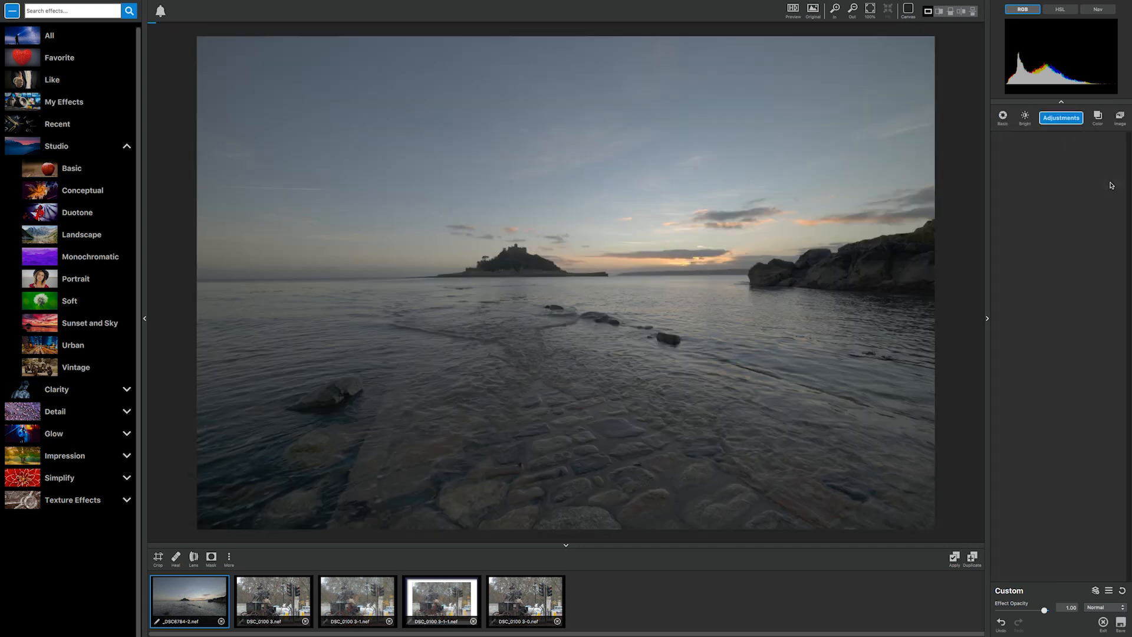
# Add a Basic Adjustment and a Brightness Contrast adjustment to the cropped photo.
pyautogui.click(1071, 121)
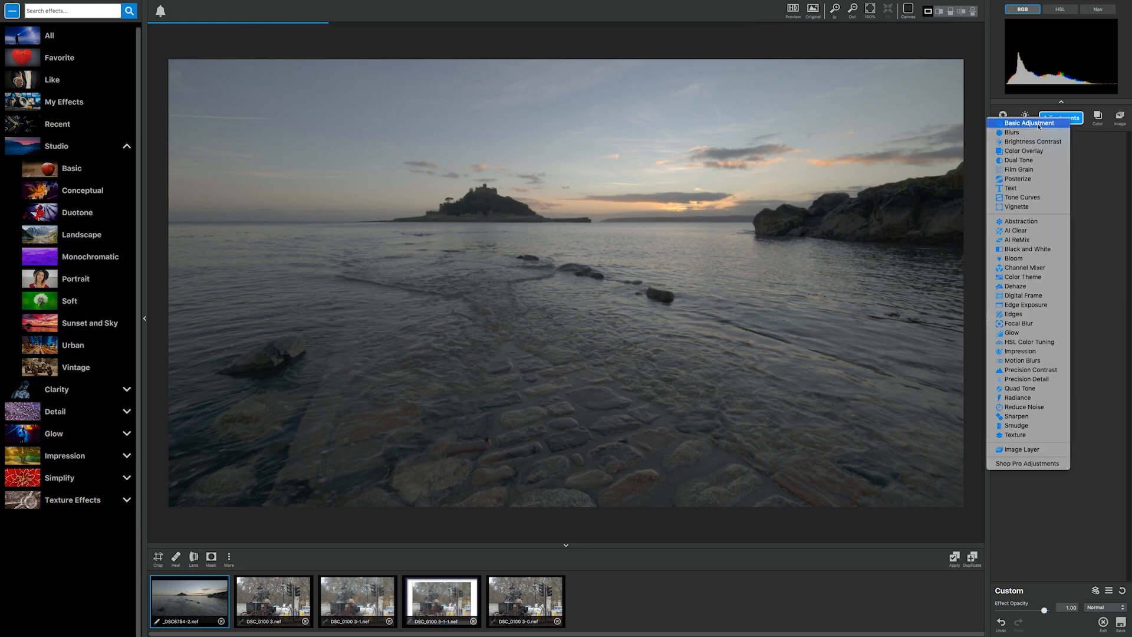
pyautogui.click(1072, 128)
pyautogui.click(1069, 122)
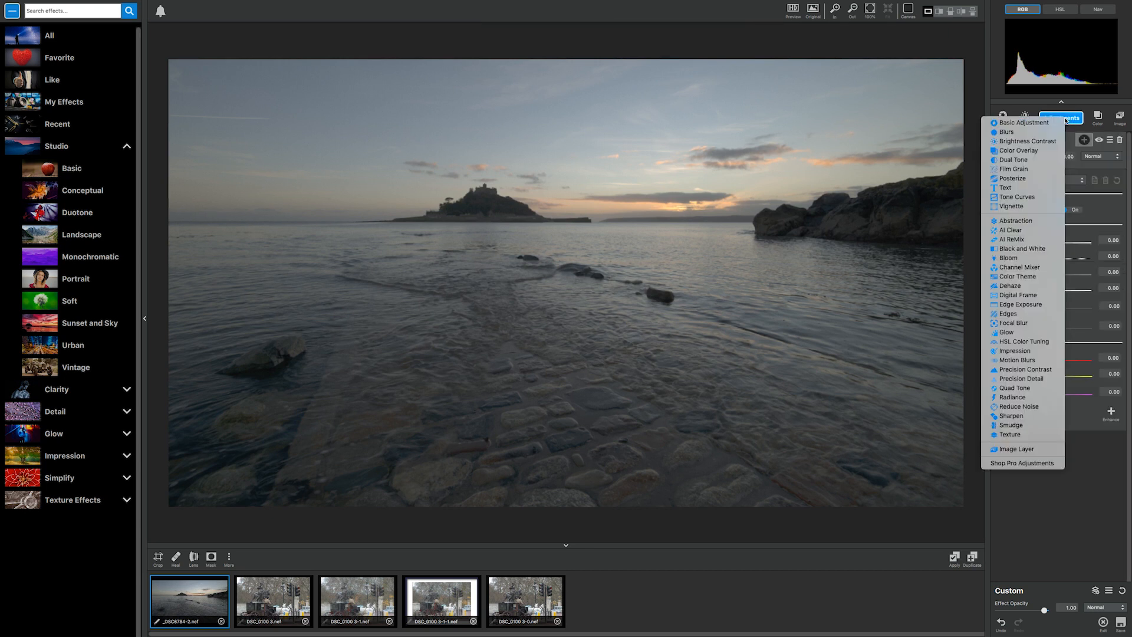
pyautogui.click(1032, 142)
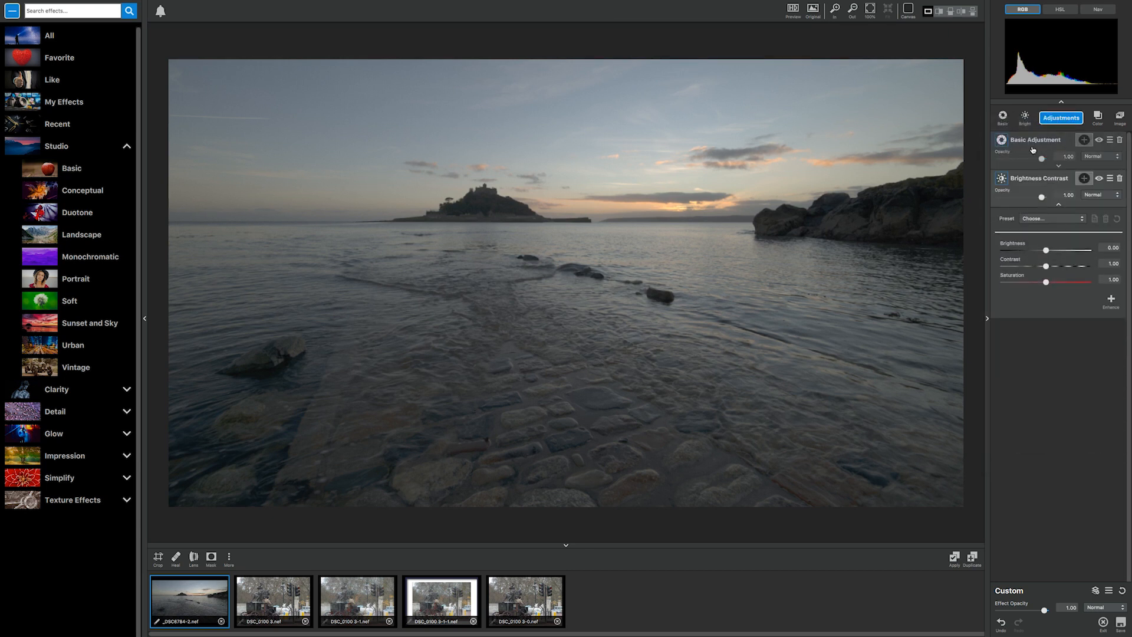
# Apply the Saturation Boost preset to the Basic Adjustment.
pyautogui.click(1058, 167)
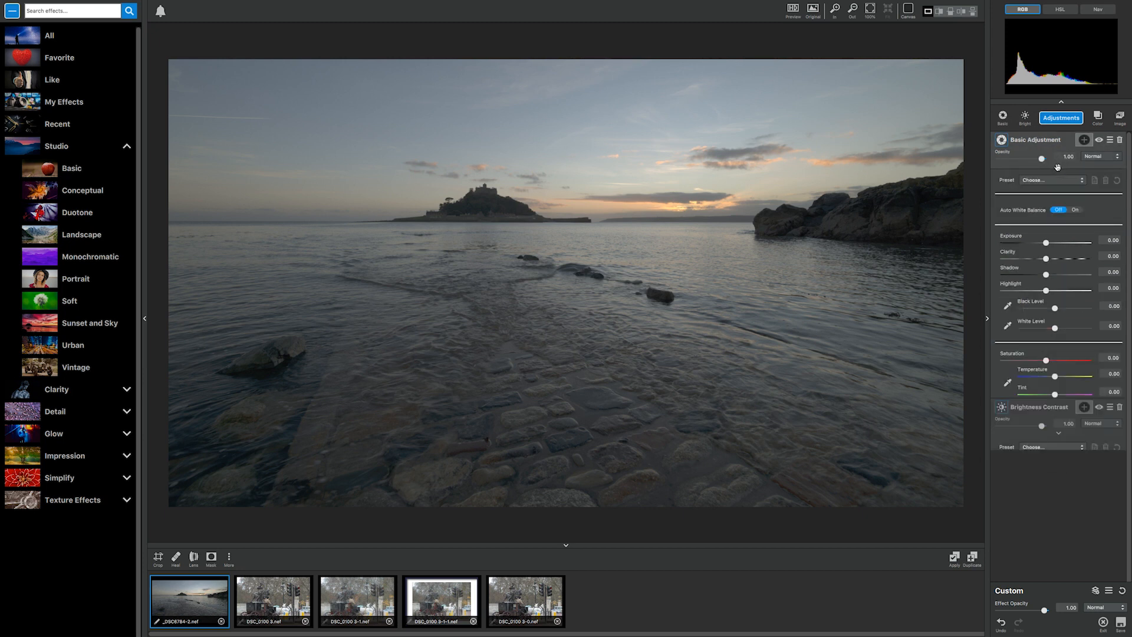
pyautogui.click(1068, 180)
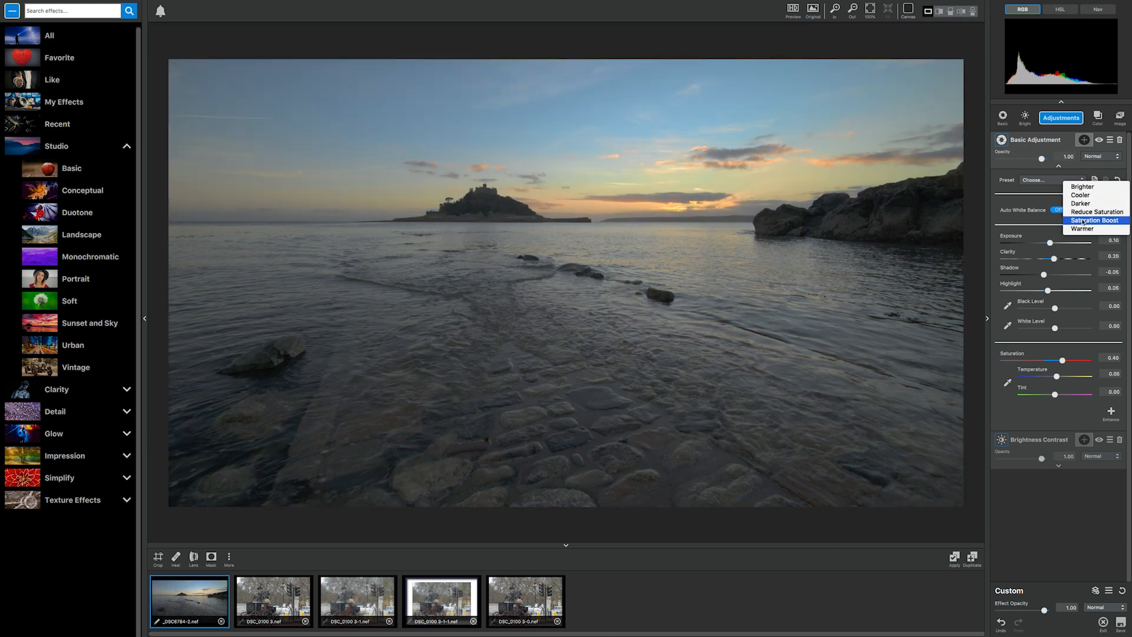
pyautogui.click(1084, 220)
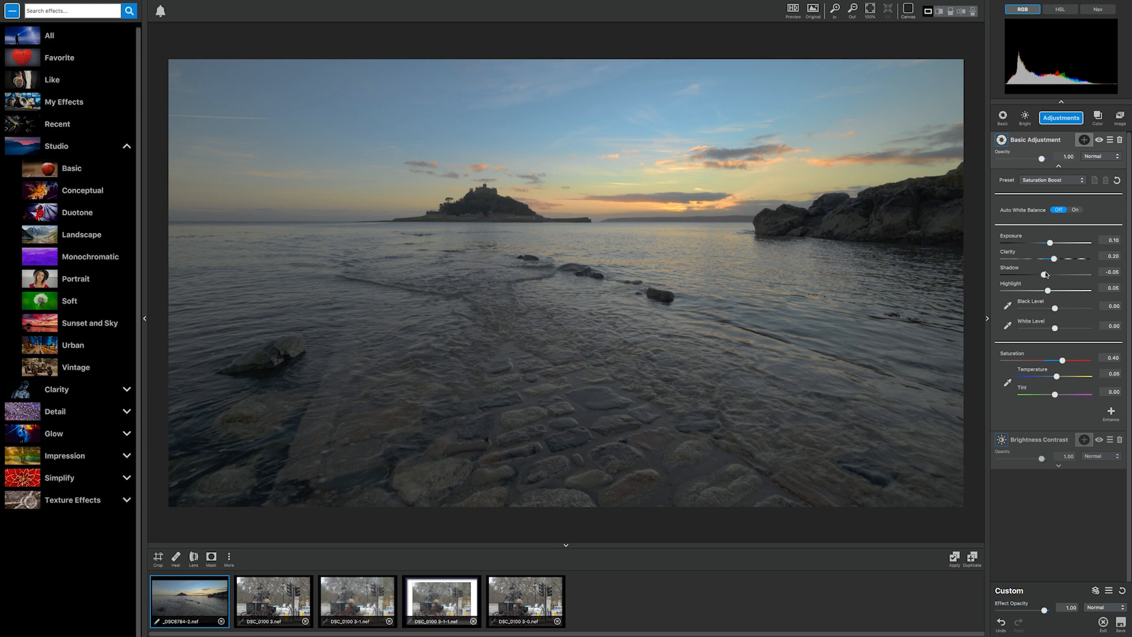
# Set the Basic Adjustment's clarity to 0.43, shadow 0.40, highlight -0.42, black level -0.13, white level 0.29 and saturation 0.27.
pyautogui.moveTo(1056, 262); pyautogui.dragTo(1029, 291)
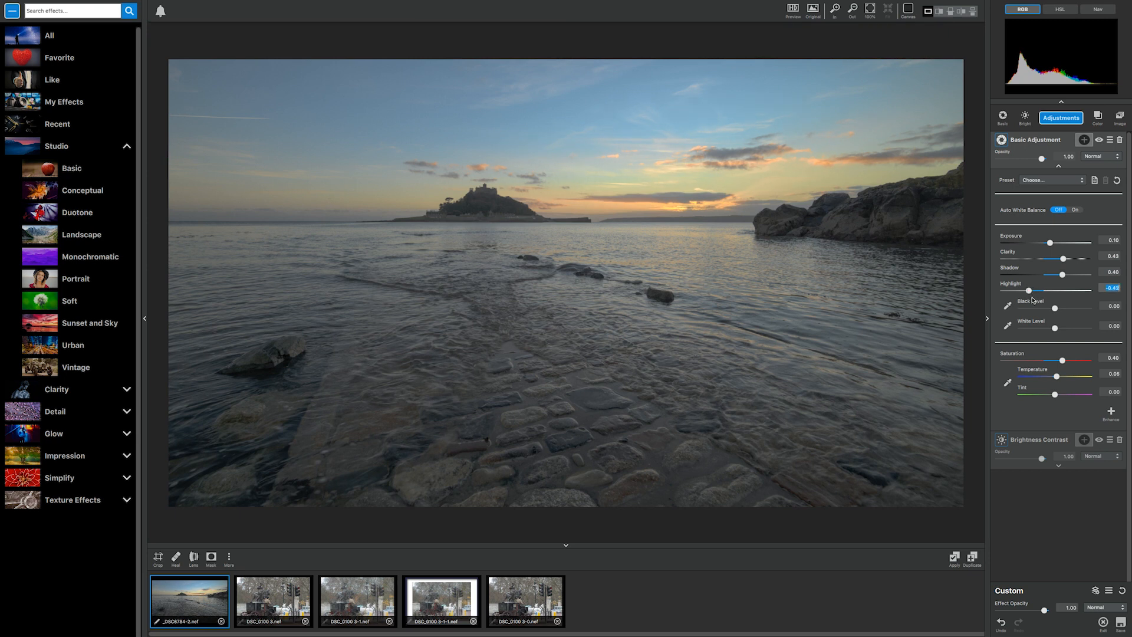
pyautogui.click(1055, 308)
pyautogui.moveTo(1055, 310); pyautogui.dragTo(1065, 329)
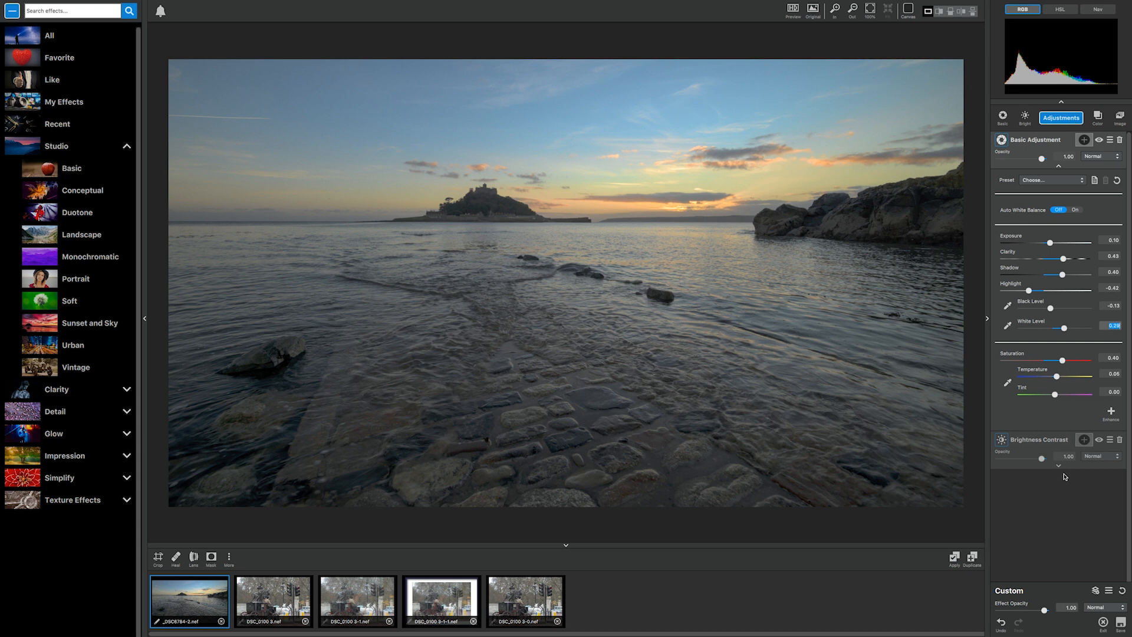
pyautogui.click(1064, 360)
pyautogui.moveTo(1062, 361); pyautogui.dragTo(1059, 362)
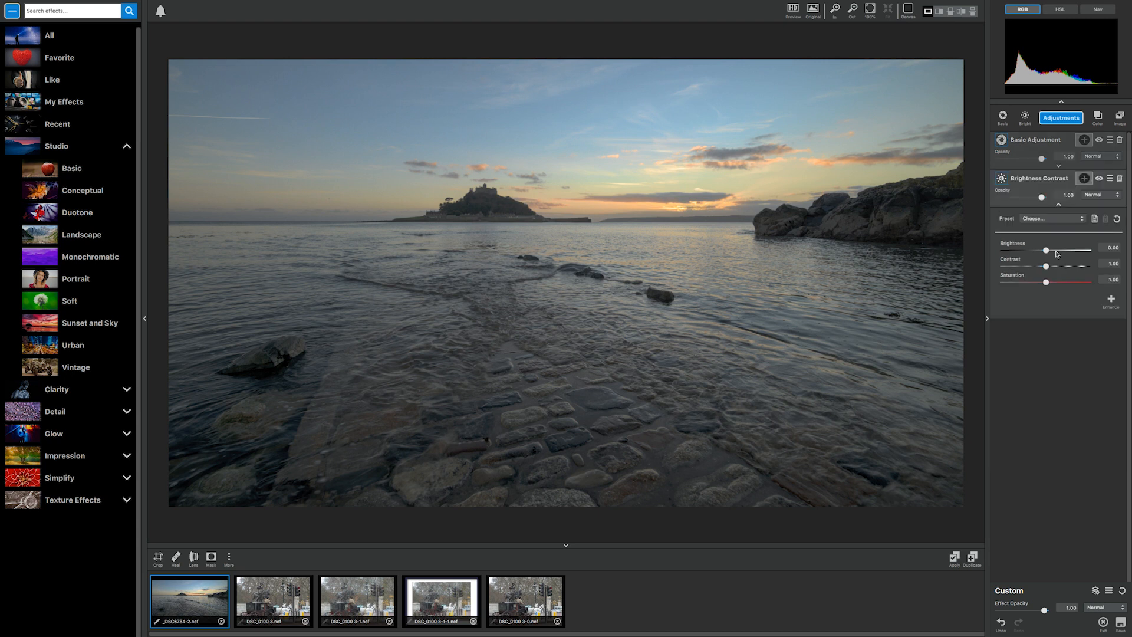
# Set Brightness Contrast to a brightness of about 0.38 and contrast of about 1.2, and the Basic Adjustment's exposure to 0.24.
pyautogui.moveTo(1046, 250)
pyautogui.mouseDown()
pyautogui.moveTo(1064, 252)
pyautogui.moveTo(1054, 267)
pyautogui.mouseUp()
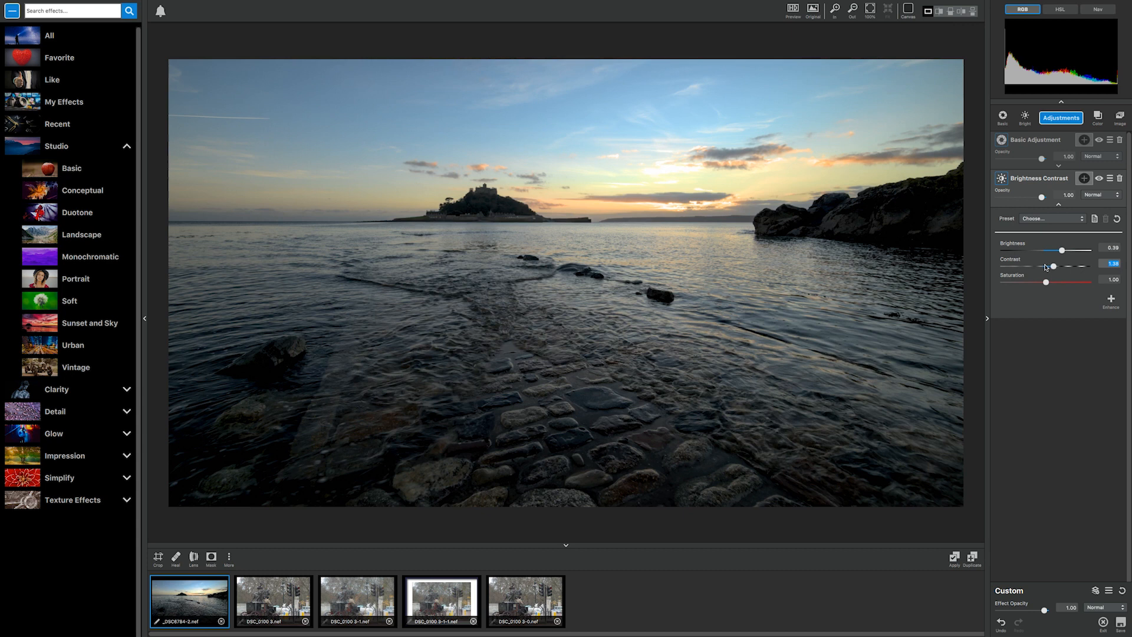
pyautogui.click(1045, 268)
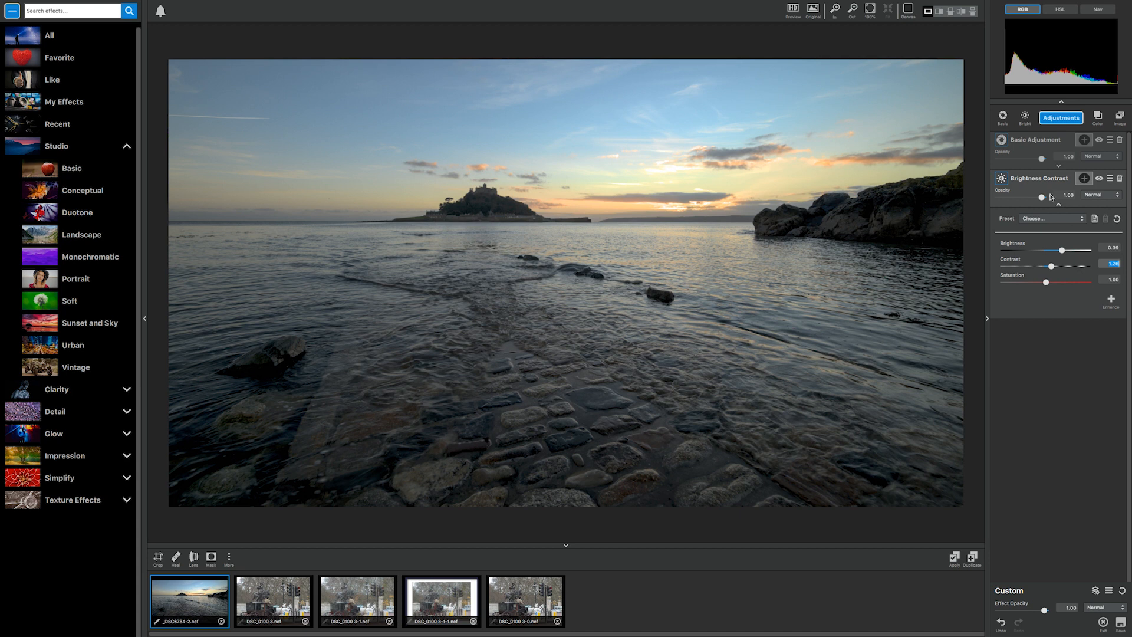
pyautogui.click(1037, 143)
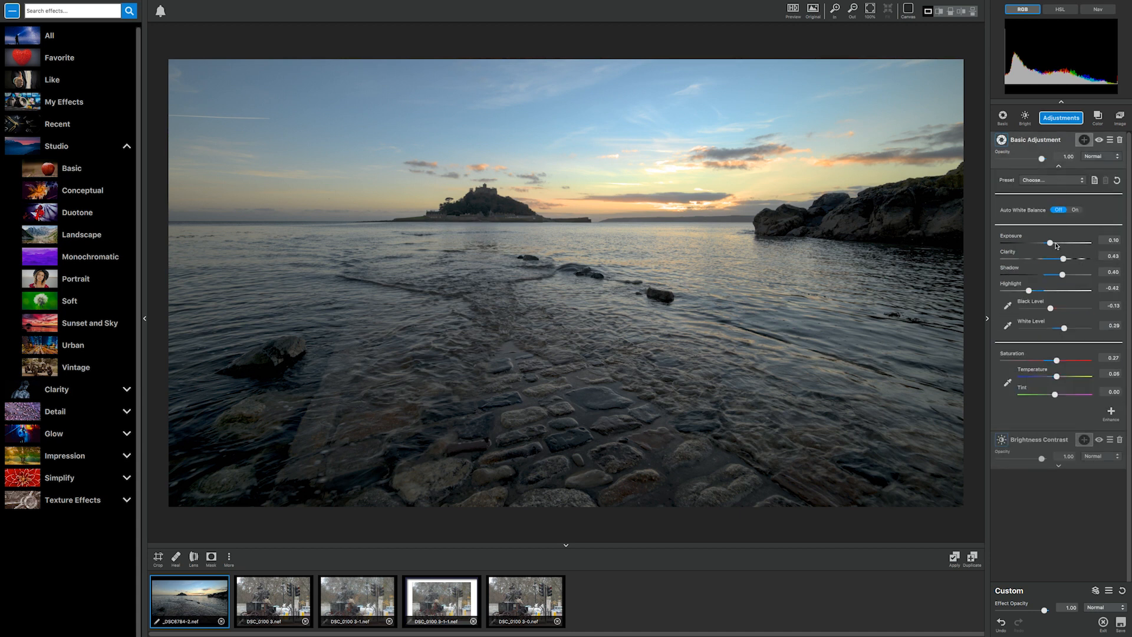
pyautogui.click(1056, 243)
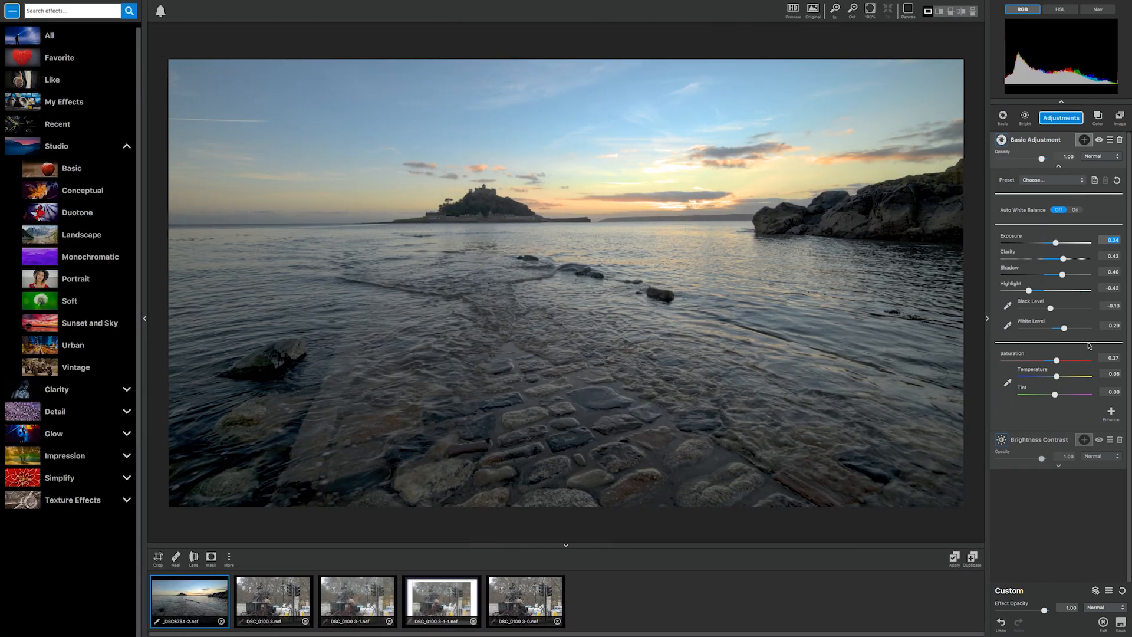
# Add a Sharpen adjustment using the Lens Deblur type with a strength of about 0.36.
pyautogui.click(1061, 118)
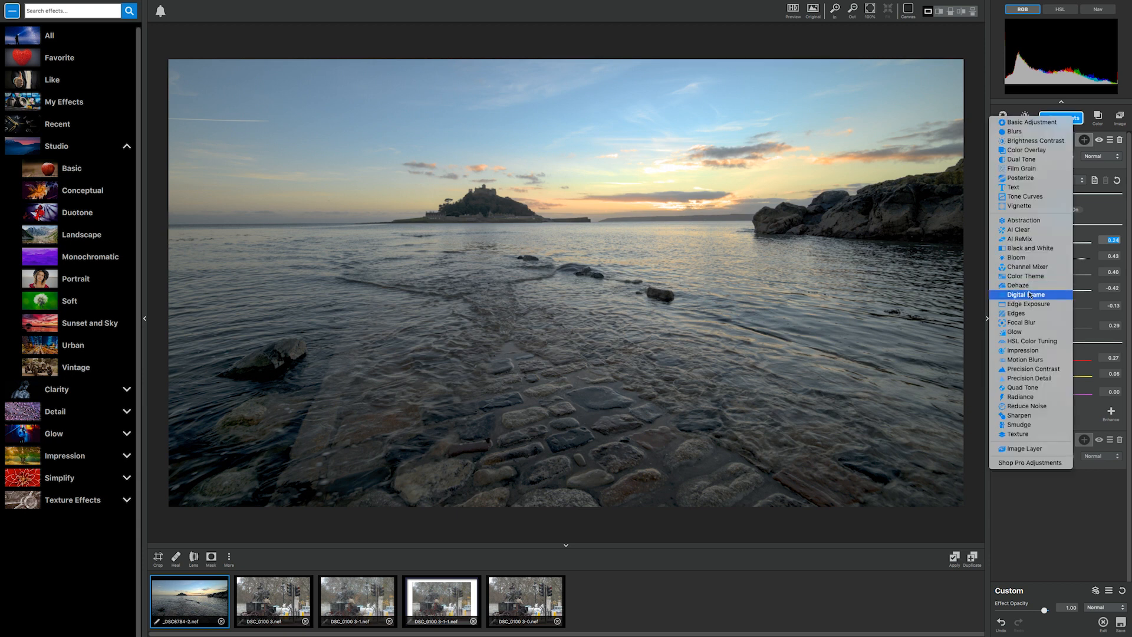
pyautogui.click(1027, 416)
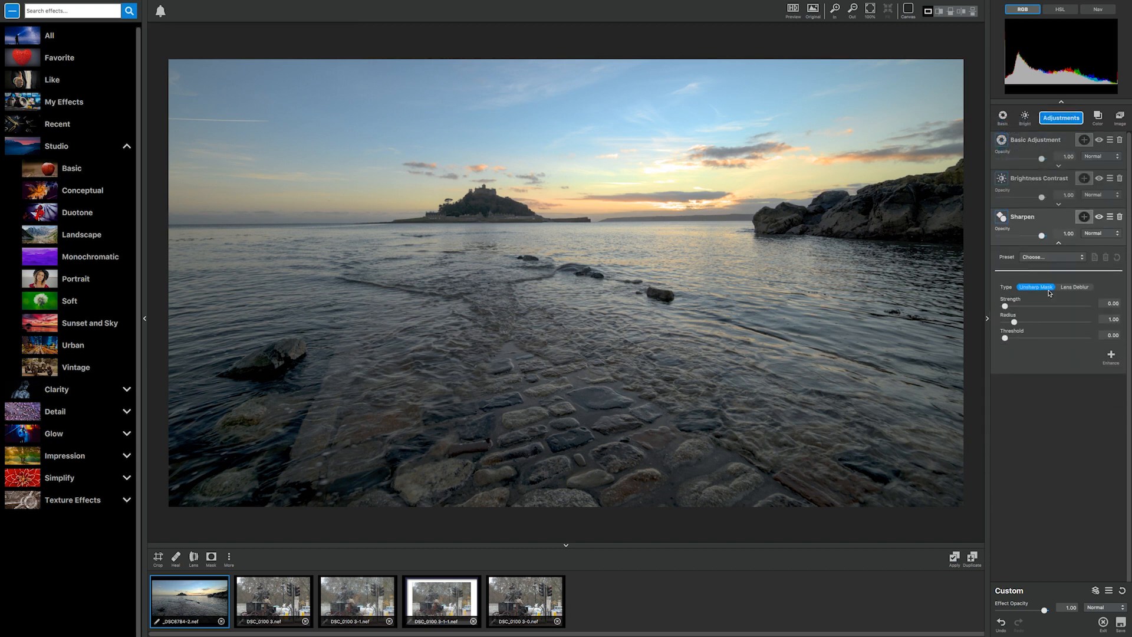
pyautogui.click(1073, 289)
pyautogui.click(1040, 289)
pyautogui.click(1060, 287)
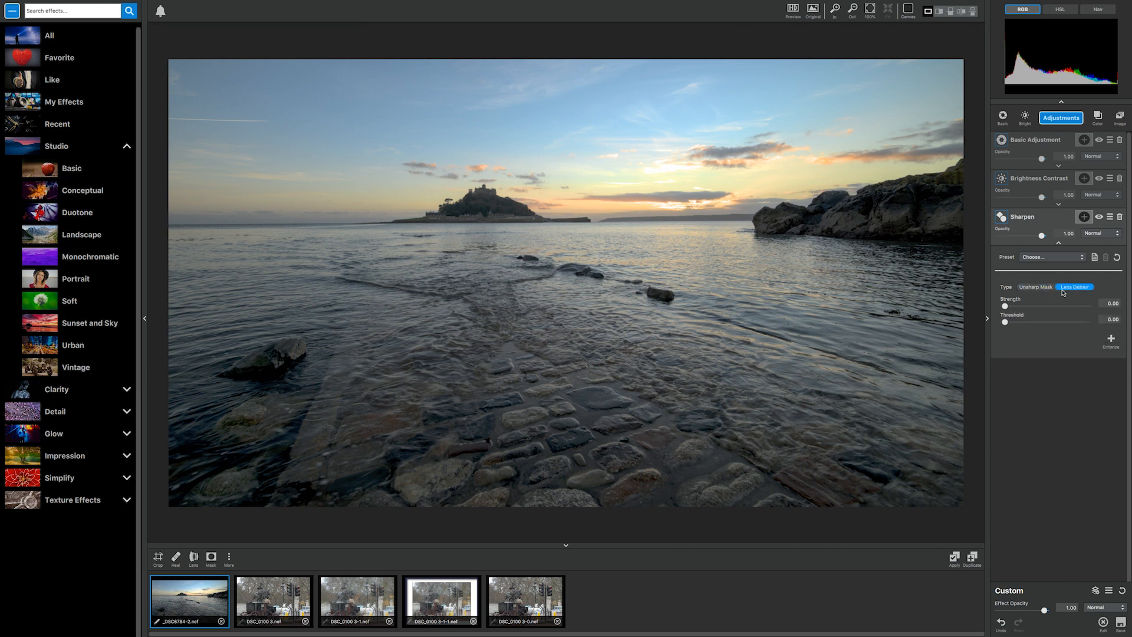
pyautogui.click(1025, 305)
pyautogui.click(1036, 306)
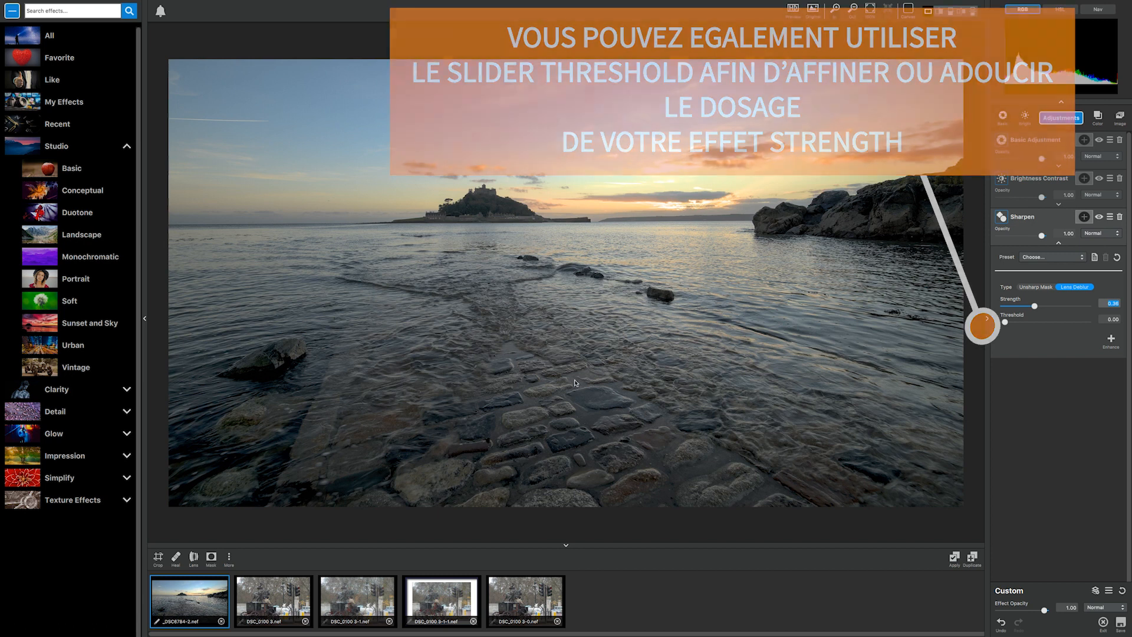
# Compare the edited seascape with the original, examining the detail up close and in the split before-and-after views.
pyautogui.click(814, 9)
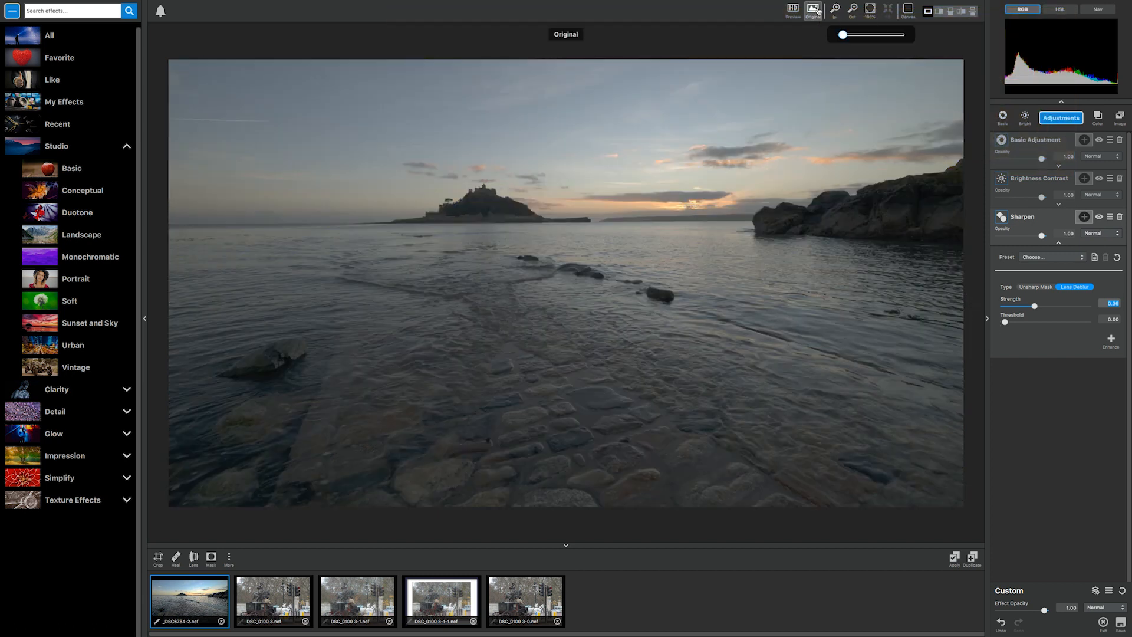
pyautogui.click(815, 9)
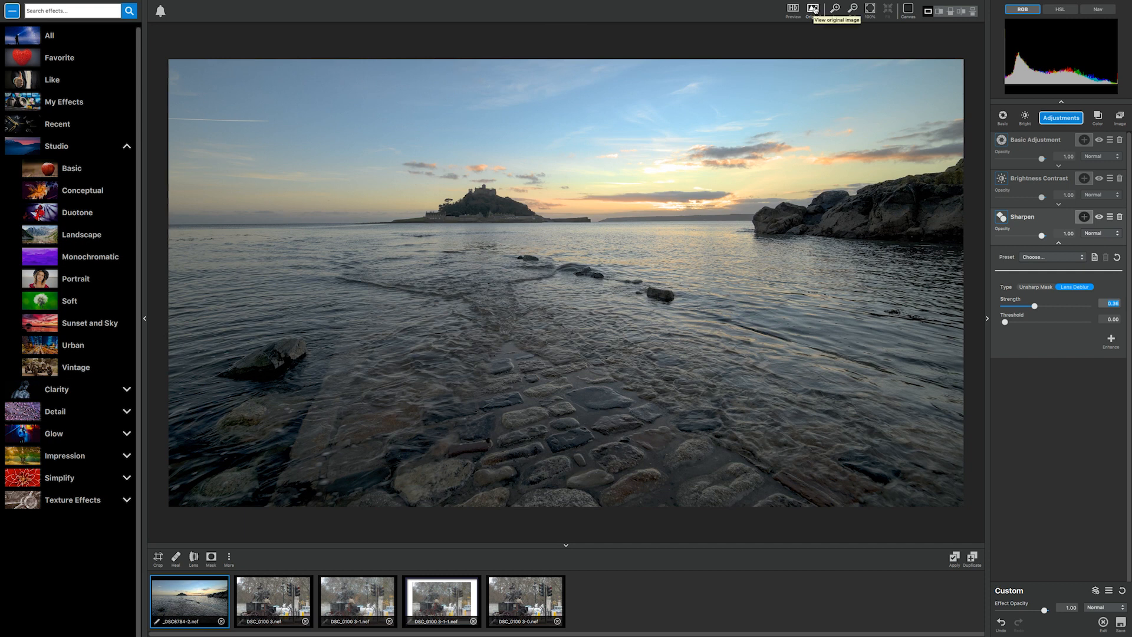
pyautogui.click(835, 10)
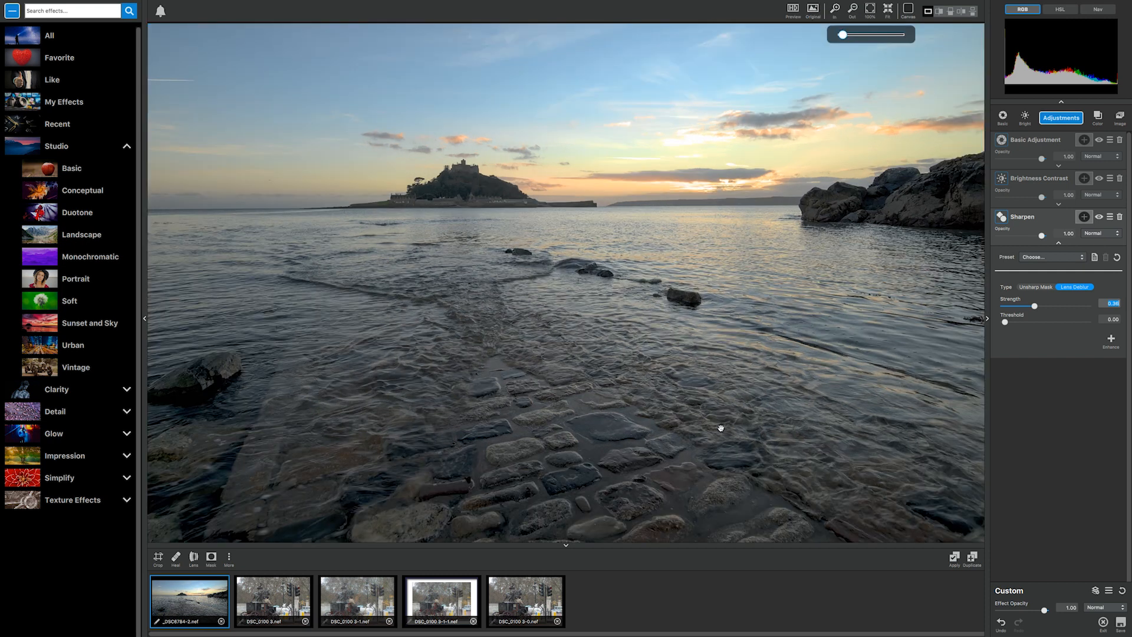
pyautogui.moveTo(724, 425); pyautogui.dragTo(669, 290)
pyautogui.click(854, 9)
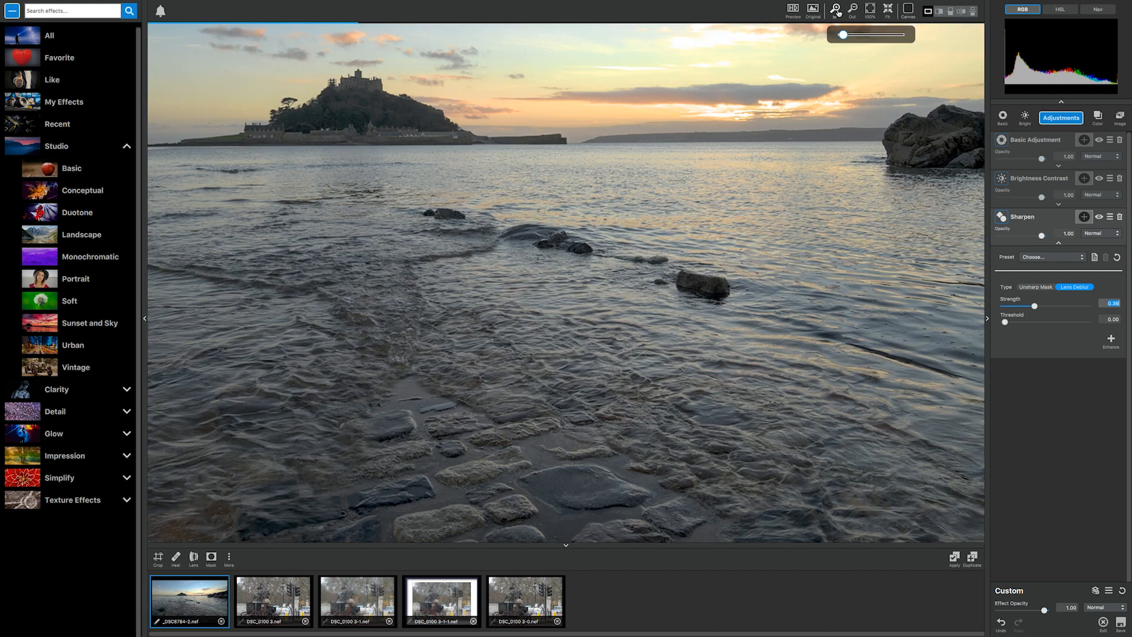
pyautogui.click(855, 10)
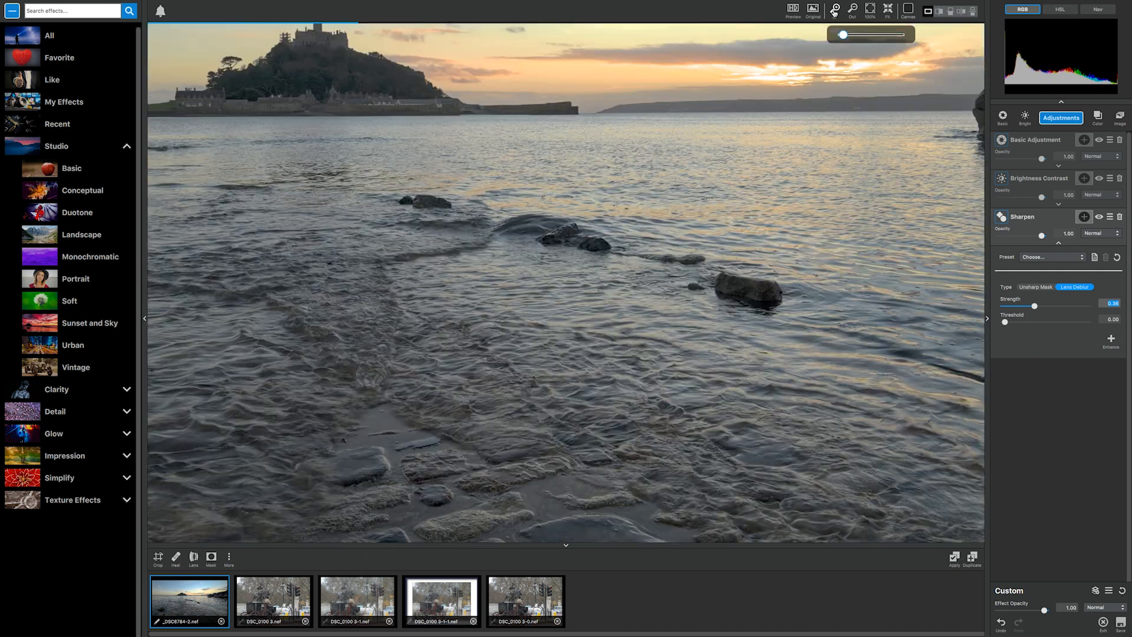
pyautogui.click(963, 11)
pyautogui.moveTo(693, 352); pyautogui.dragTo(782, 194)
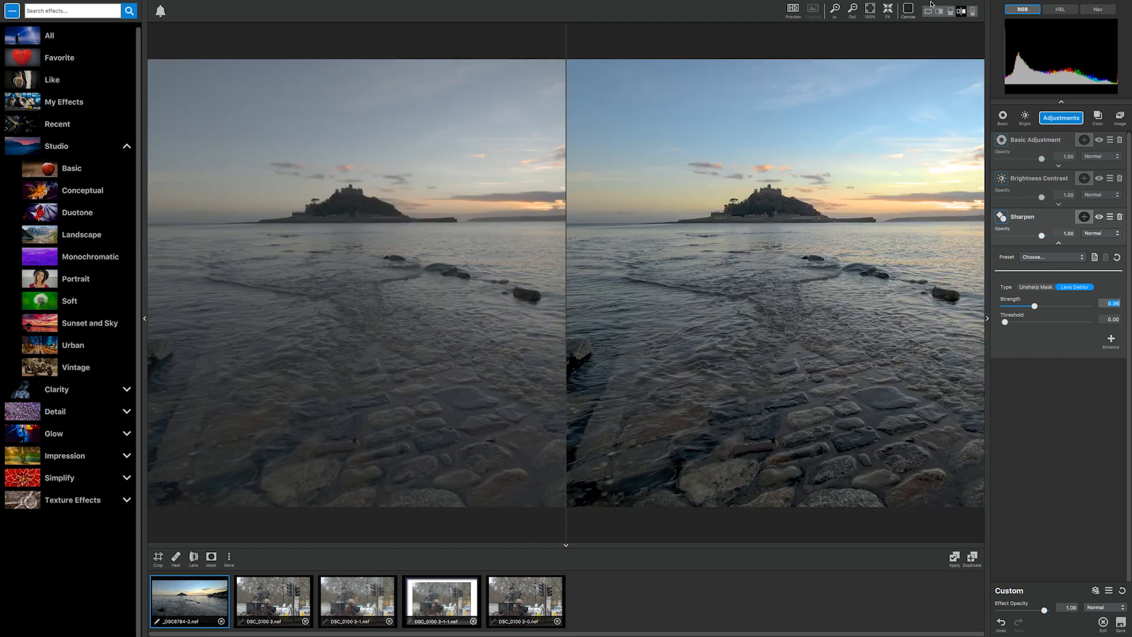
pyautogui.click(973, 13)
pyautogui.moveTo(744, 253); pyautogui.dragTo(697, 66)
pyautogui.moveTo(644, 460); pyautogui.dragTo(626, 562)
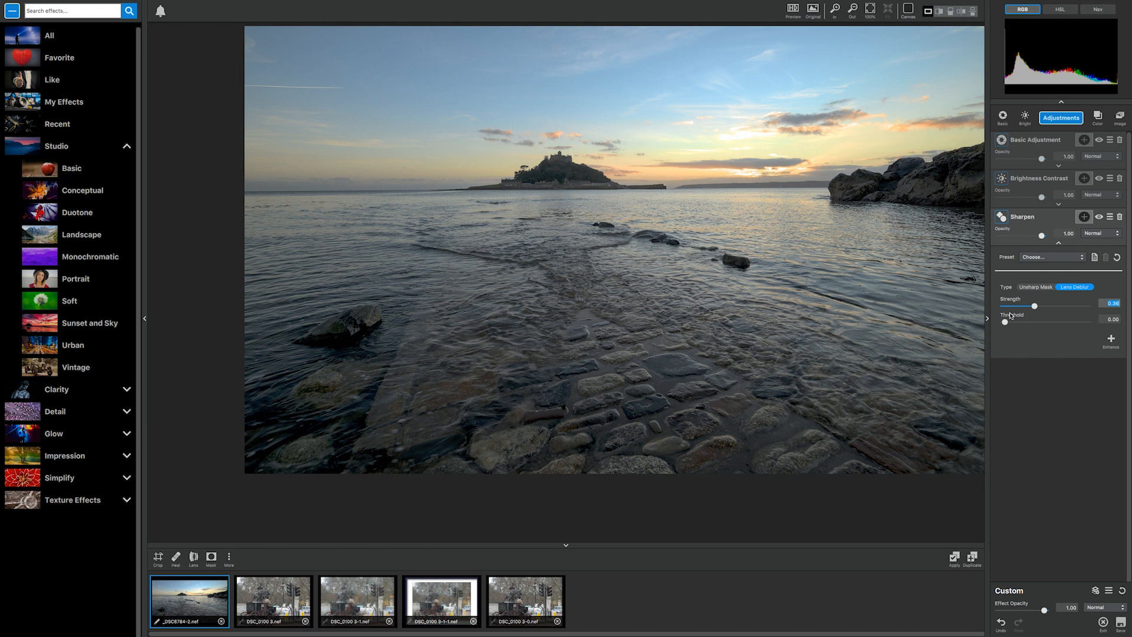
# Add a Vignette adjustment and shift its centre slightly right of and below the middle of the photo.
pyautogui.click(1064, 122)
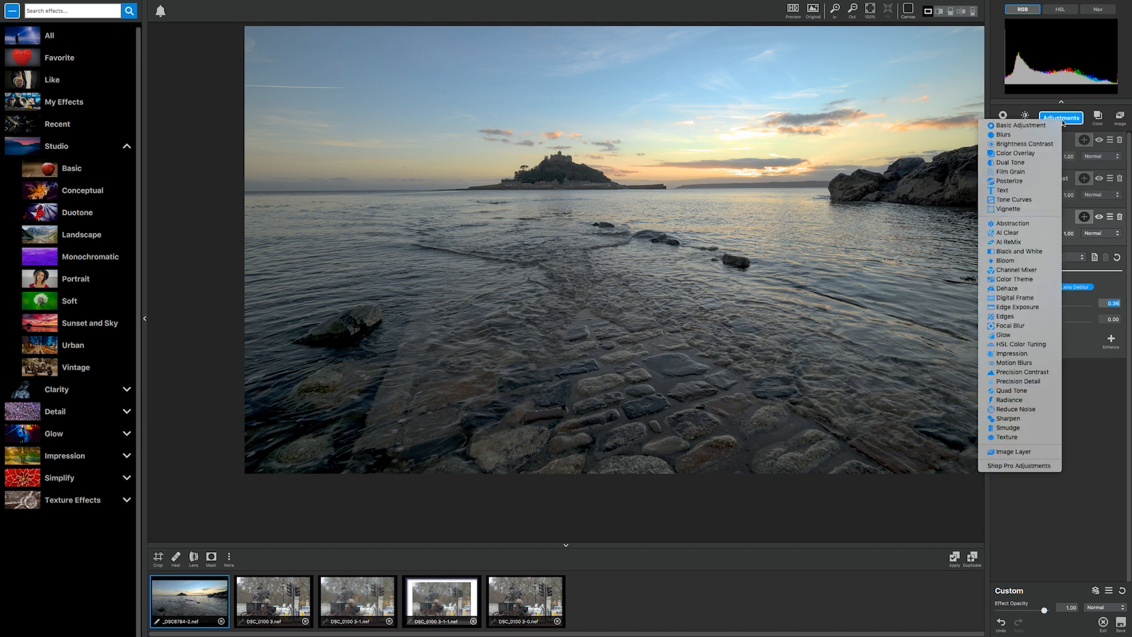
pyautogui.click(1009, 209)
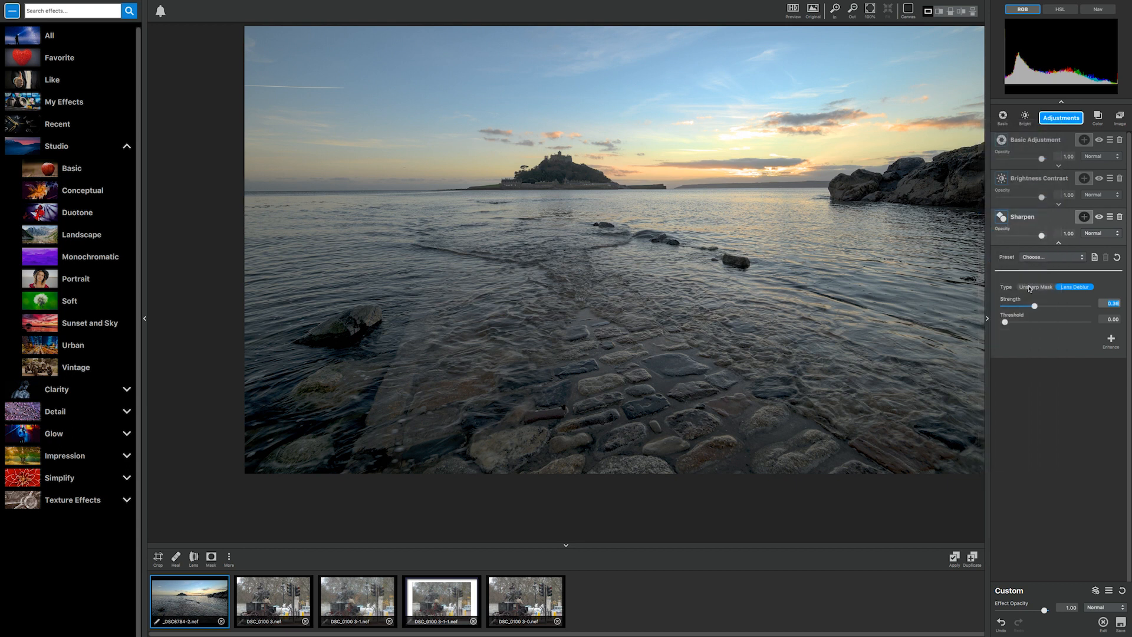
pyautogui.moveTo(1054, 432)
pyautogui.mouseDown()
pyautogui.moveTo(1066, 425)
pyautogui.moveTo(1035, 438)
pyautogui.moveTo(1073, 425)
pyautogui.moveTo(1058, 442)
pyautogui.moveTo(1056, 433)
pyautogui.mouseUp()
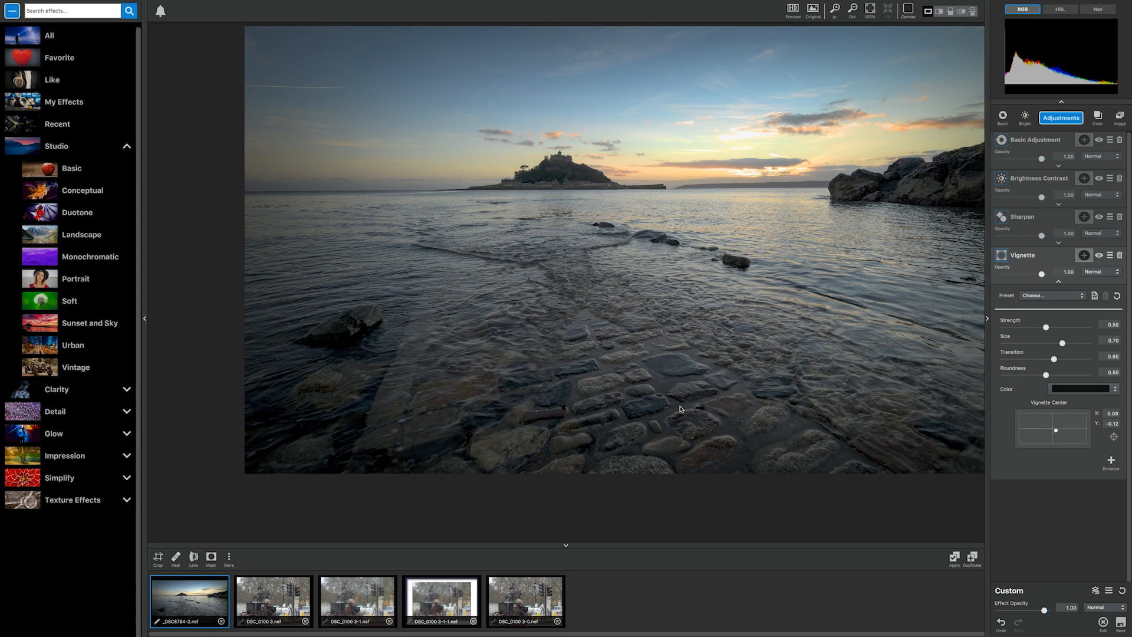
# Pick vignette centres directly on the photo, settling above the setting sun at about X 0.31, Y 0.39.
pyautogui.click(1114, 436)
pyautogui.click(652, 389)
pyautogui.click(744, 338)
pyautogui.click(852, 259)
pyautogui.click(766, 167)
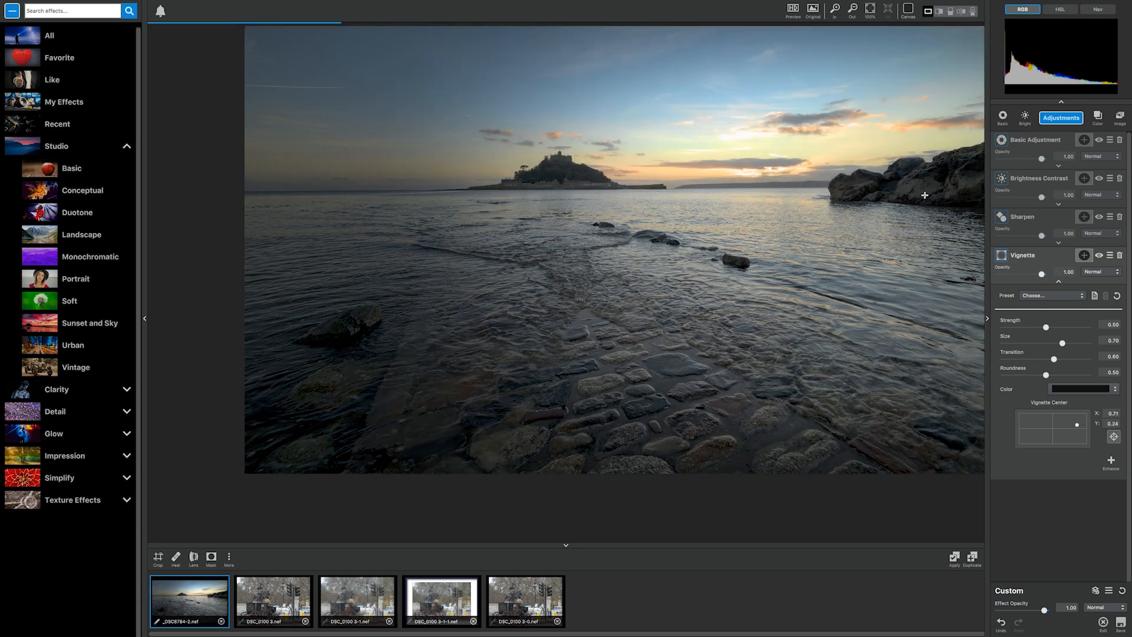
pyautogui.click(572, 174)
pyautogui.click(512, 348)
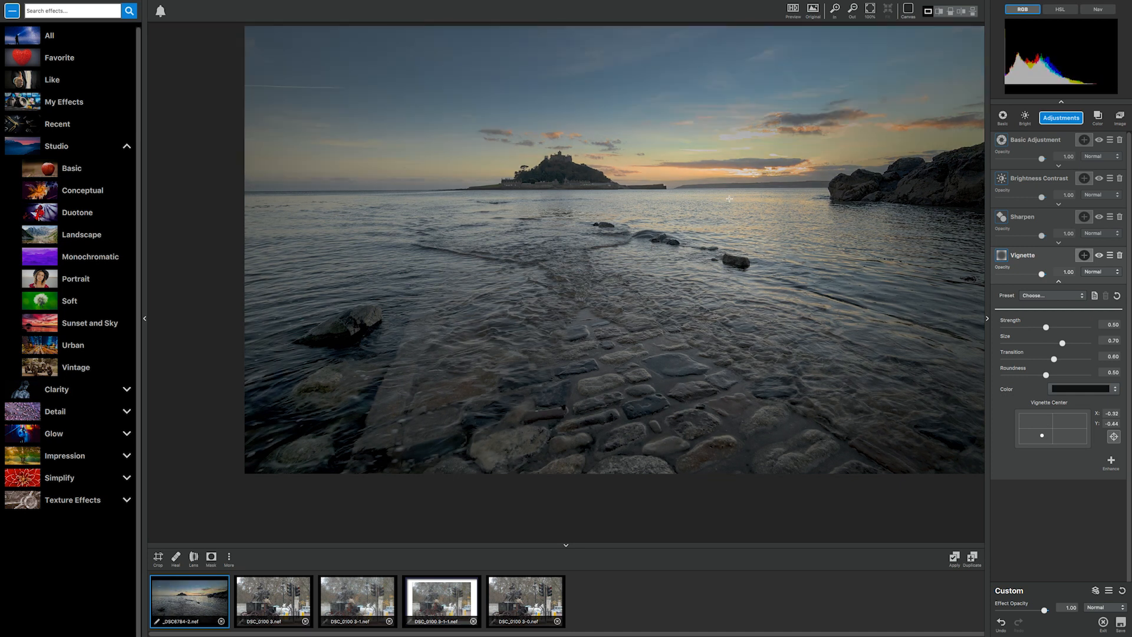
pyautogui.click(763, 163)
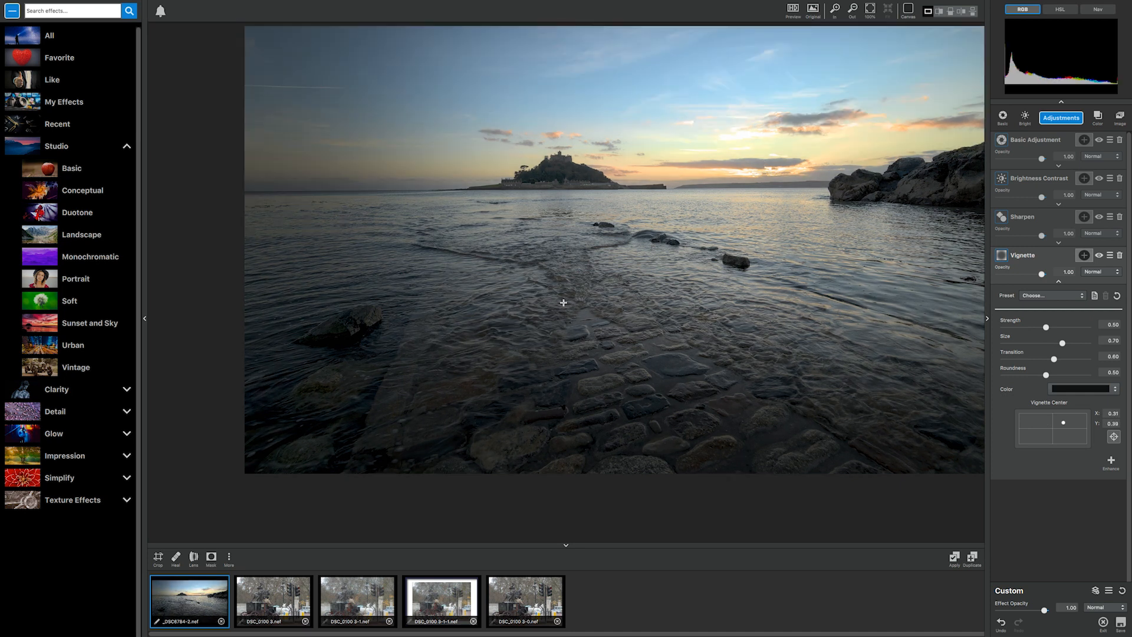
# Soften the vignette by setting its transition to 1.00, size to about 0.36 and strength to about 0.23.
pyautogui.moveTo(1056, 358); pyautogui.dragTo(1123, 358)
pyautogui.moveTo(1046, 327); pyautogui.dragTo(1029, 328)
# Add a Dual Tone adjustment with highlight color about 0.73, highlight hue about 0.14 and shadow color about 0.43.
pyautogui.click(1063, 118)
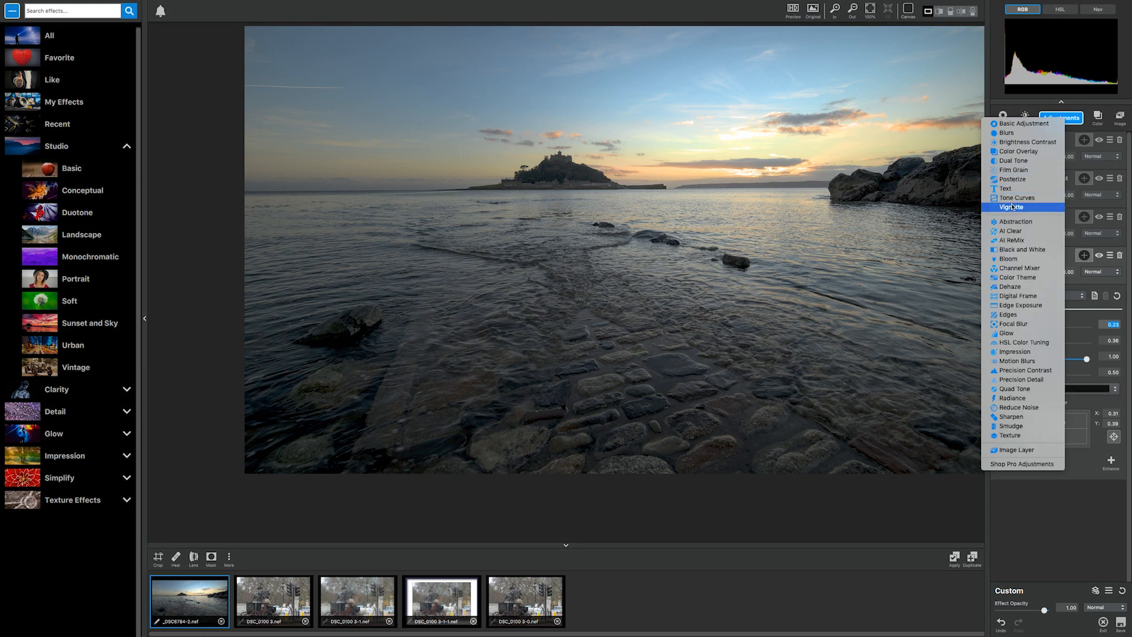
pyautogui.click(1014, 160)
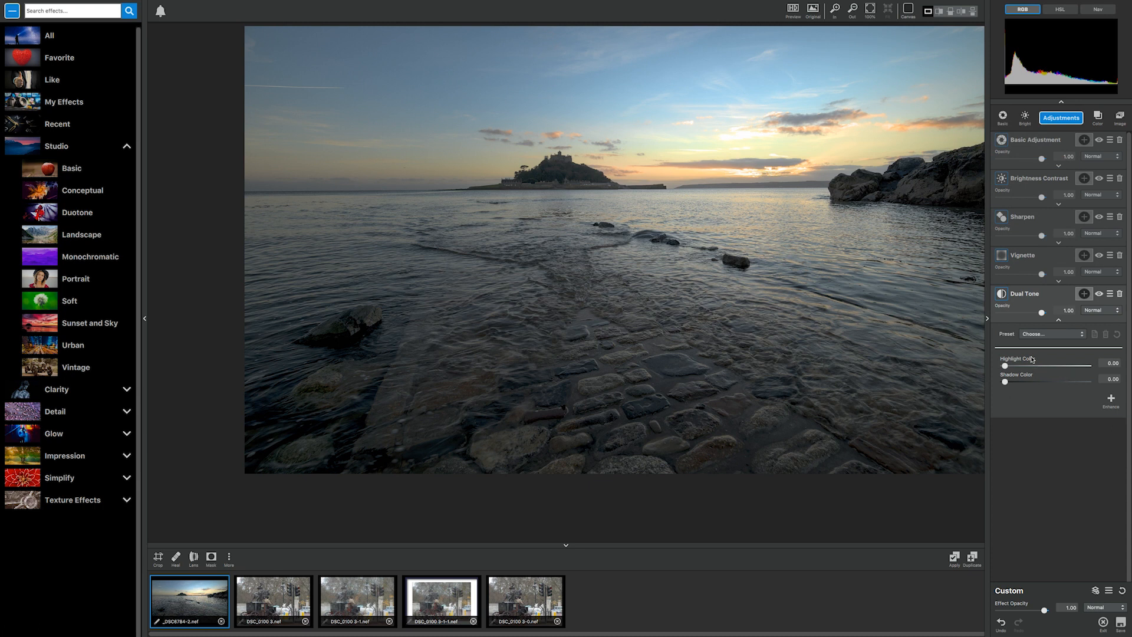
pyautogui.click(1012, 366)
pyautogui.moveTo(1014, 367); pyautogui.dragTo(1061, 365)
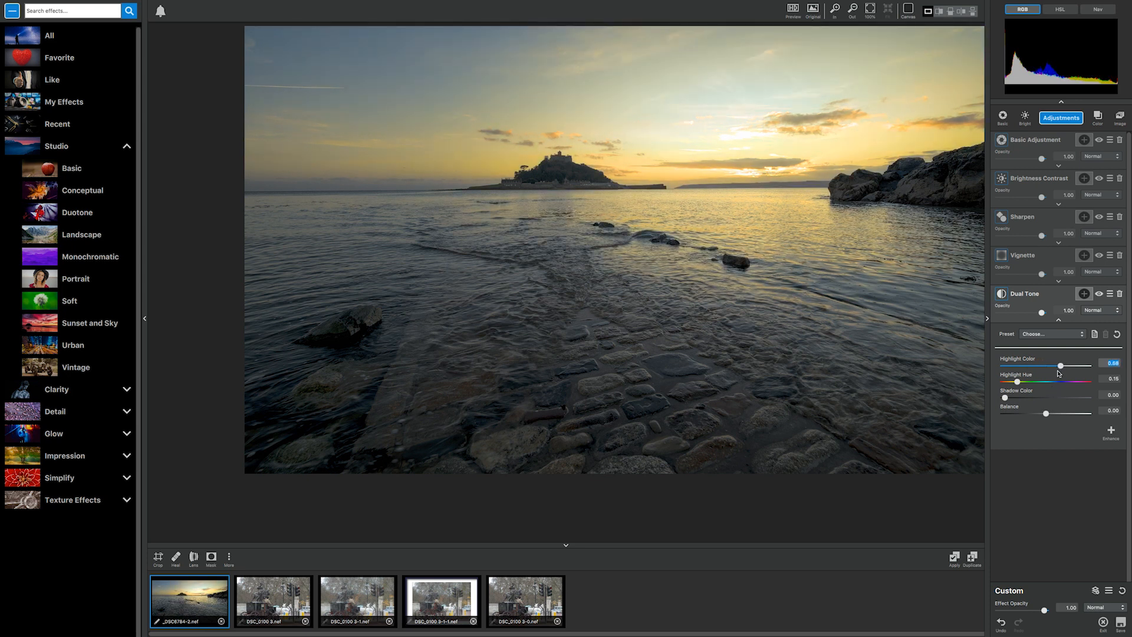
pyautogui.moveTo(1068, 367); pyautogui.dragTo(1042, 401)
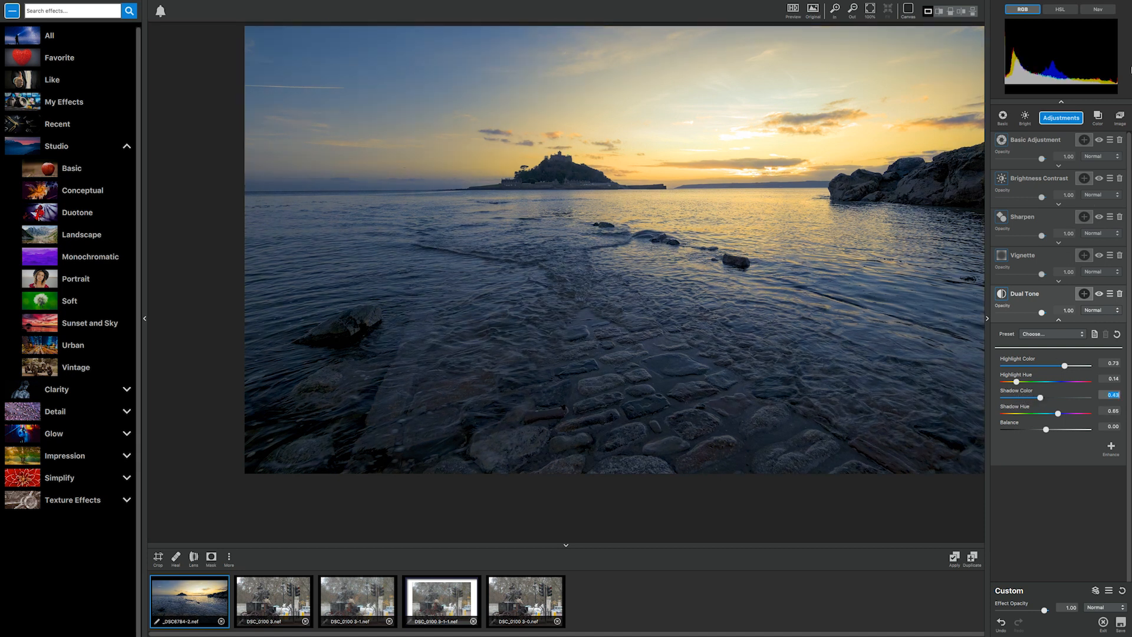
# Switch the histogram to HSL and shift the Dual Tone shadow hue towards purple, to about 0.72.
pyautogui.click(1066, 9)
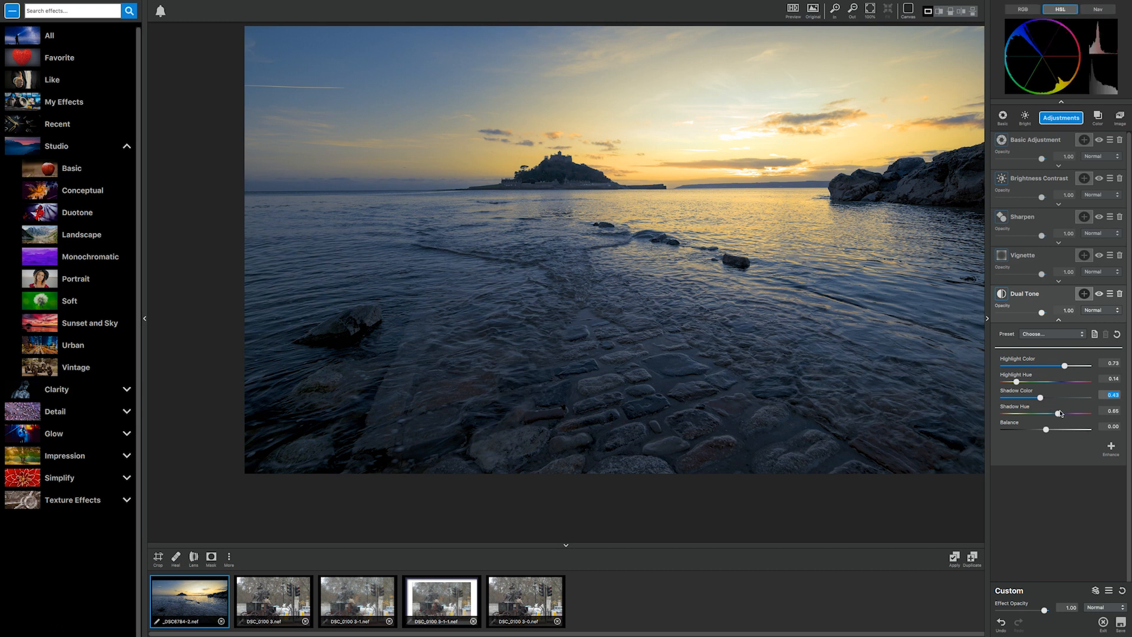
pyautogui.click(1059, 414)
pyautogui.moveTo(1064, 414); pyautogui.dragTo(1066, 417)
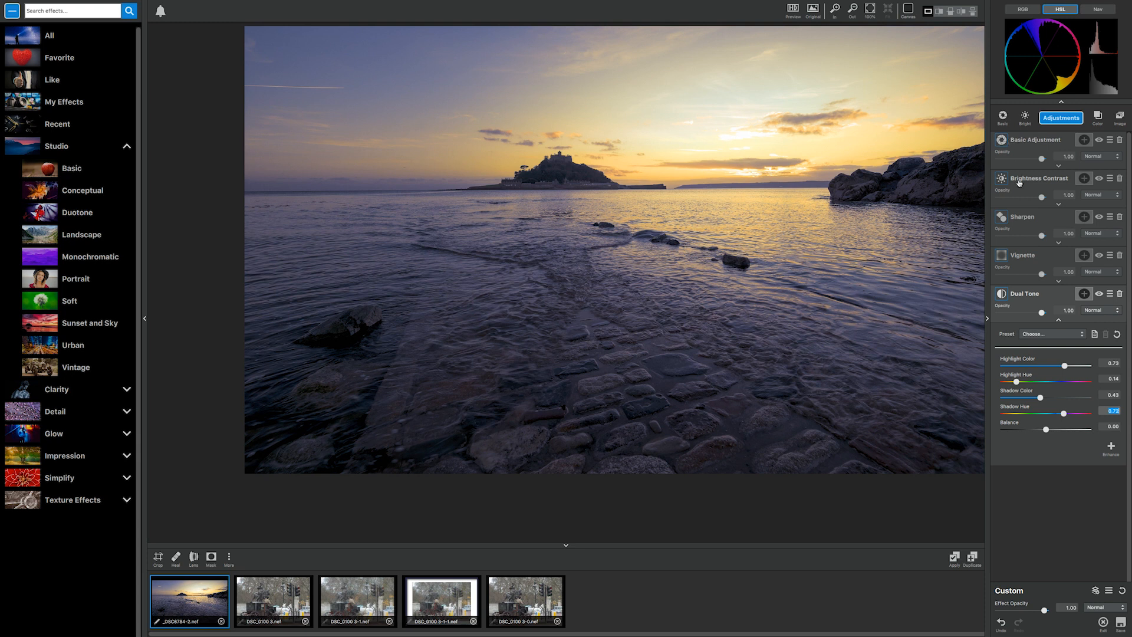
# Adjust the Dual Tone balance, settling at about 0.11, and return the histogram to RGB.
pyautogui.click(1046, 430)
pyautogui.moveTo(1046, 430)
pyautogui.mouseDown()
pyautogui.moveTo(1030, 431)
pyautogui.moveTo(1057, 430)
pyautogui.mouseUp()
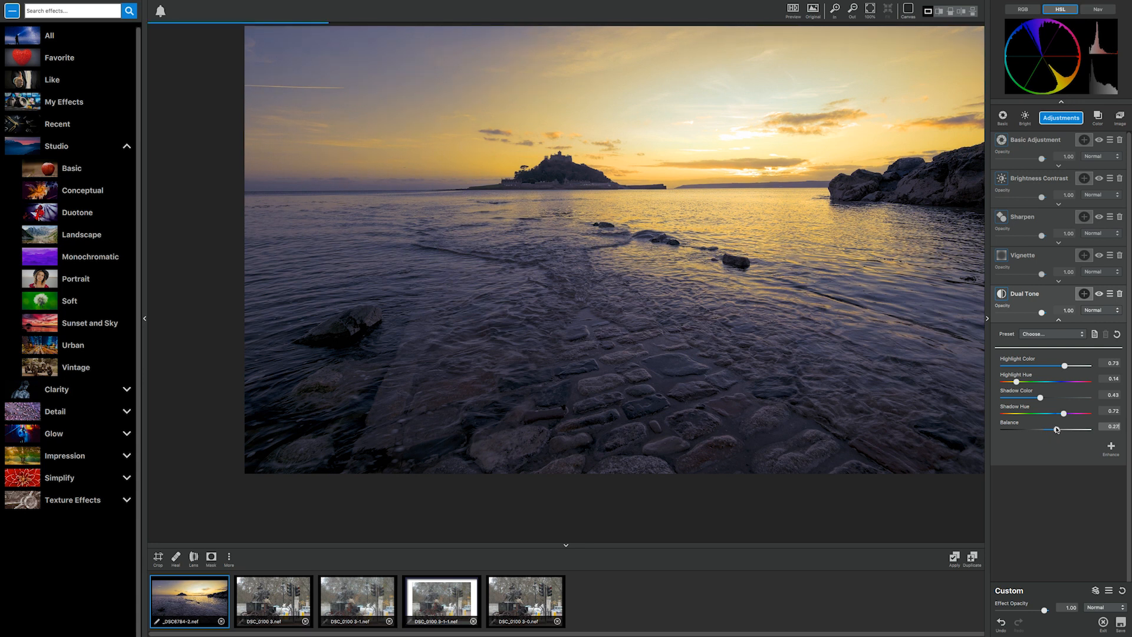
pyautogui.click(1027, 11)
pyautogui.moveTo(1057, 430); pyautogui.dragTo(1050, 429)
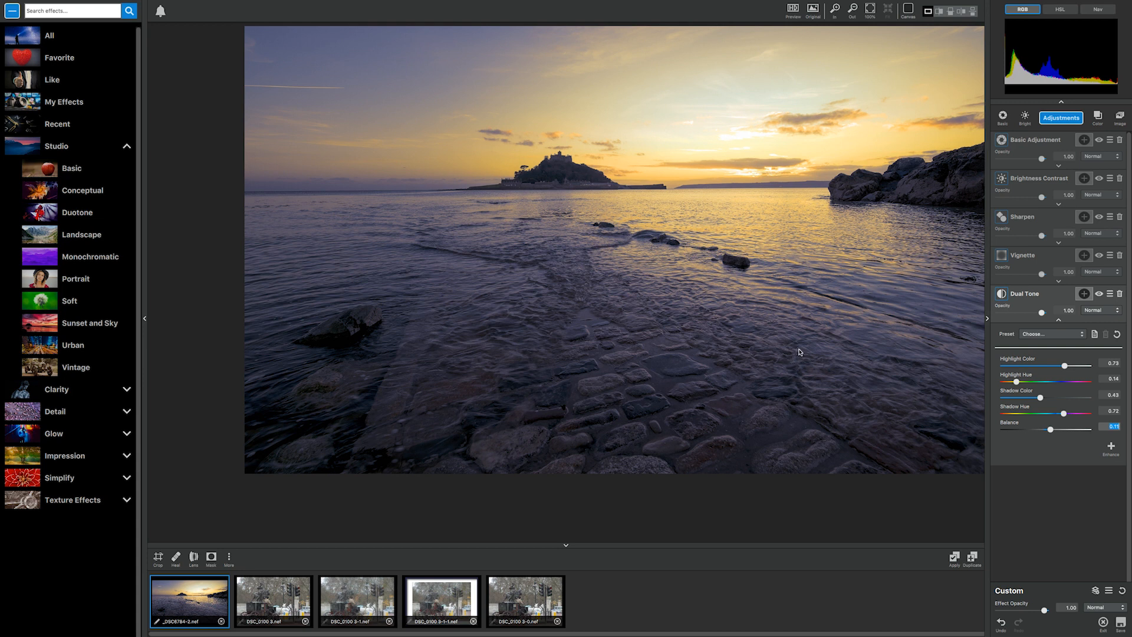
# Reduce the vignette strength to about 0.11 and move its centre near the middle, at about X 0.01, Y 0.03.
pyautogui.click(1048, 256)
pyautogui.moveTo(1024, 327)
pyautogui.mouseDown()
pyautogui.moveTo(1005, 328)
pyautogui.moveTo(1014, 328)
pyautogui.mouseUp()
pyautogui.moveTo(1064, 423); pyautogui.dragTo(1052, 429)
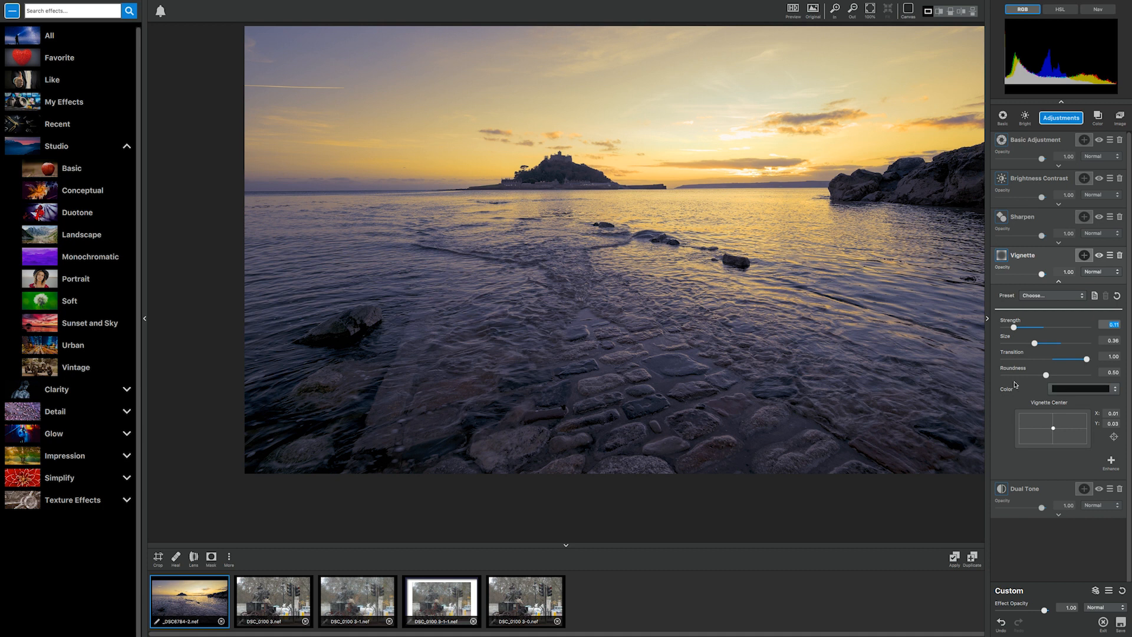
# Compare the toned seascape with the original photo twice, ending on the processed image.
pyautogui.click(813, 9)
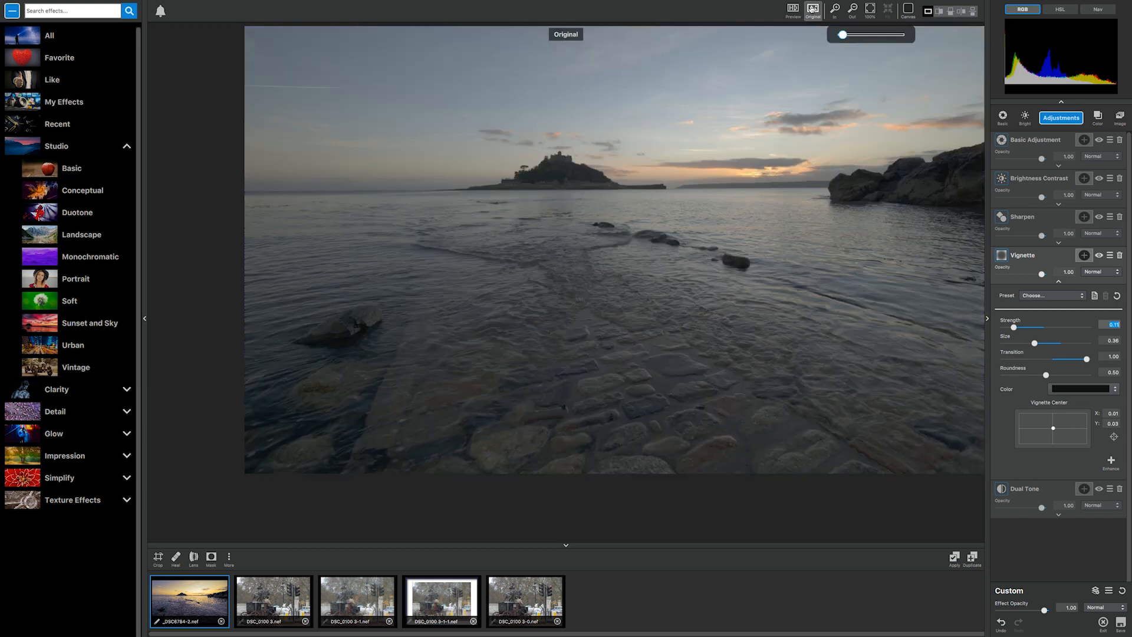
pyautogui.click(812, 8)
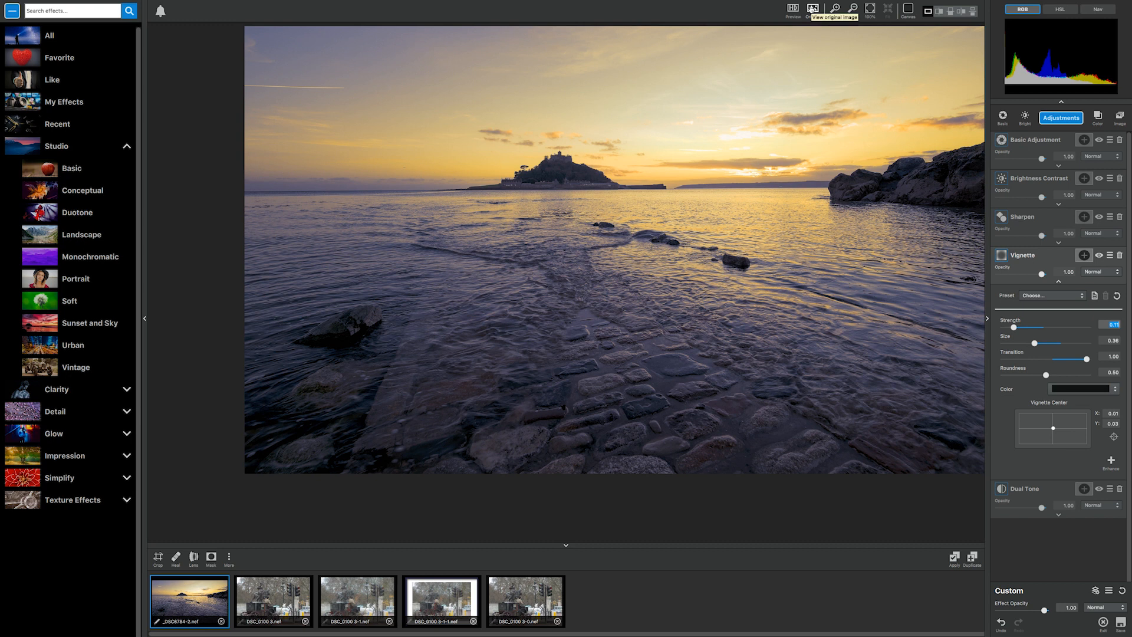
pyautogui.click(813, 11)
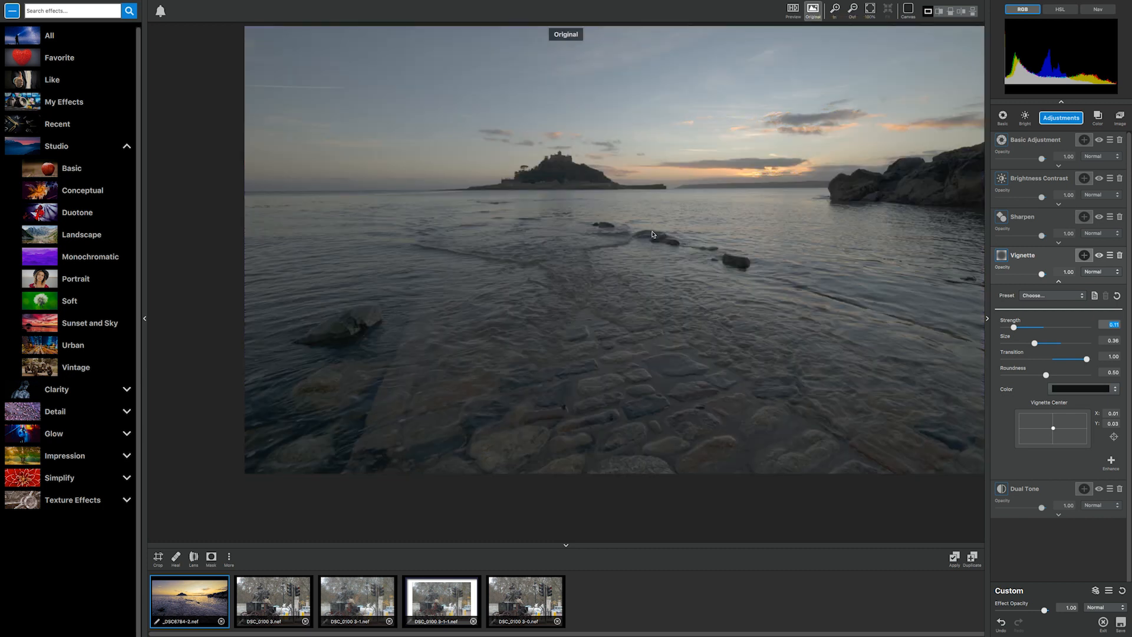
pyautogui.click(812, 10)
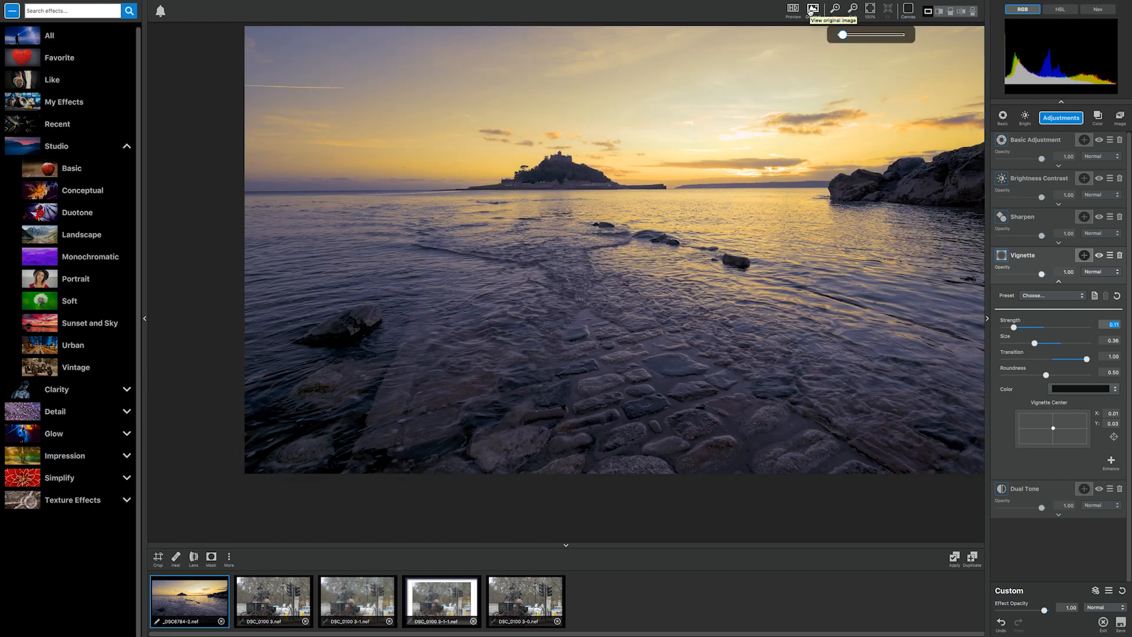